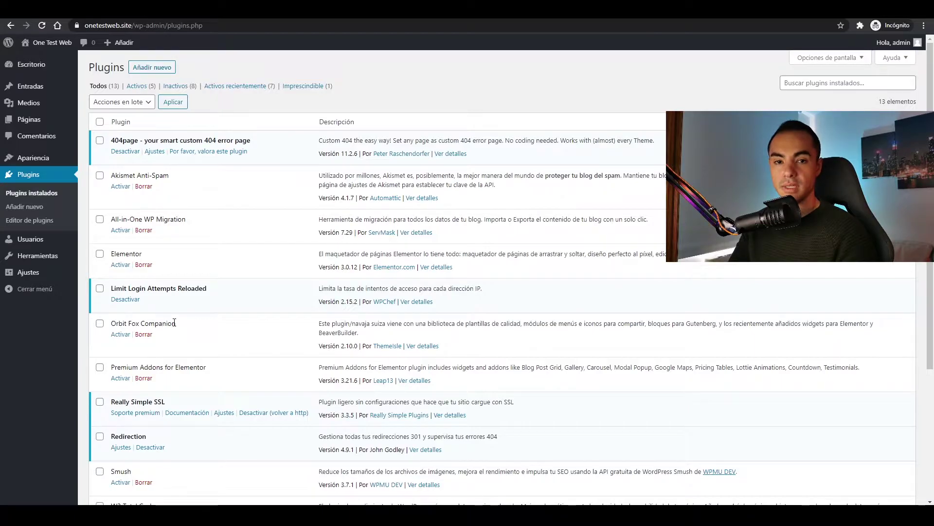
Activate the inactive plugins, including Yoast SEO, W3 Total Cache, Smush, Premium Addons for Elementor and Elementor, and return to the installed plugins list.
scroll(124, 428, down, 4)
click(121, 409)
click(116, 333)
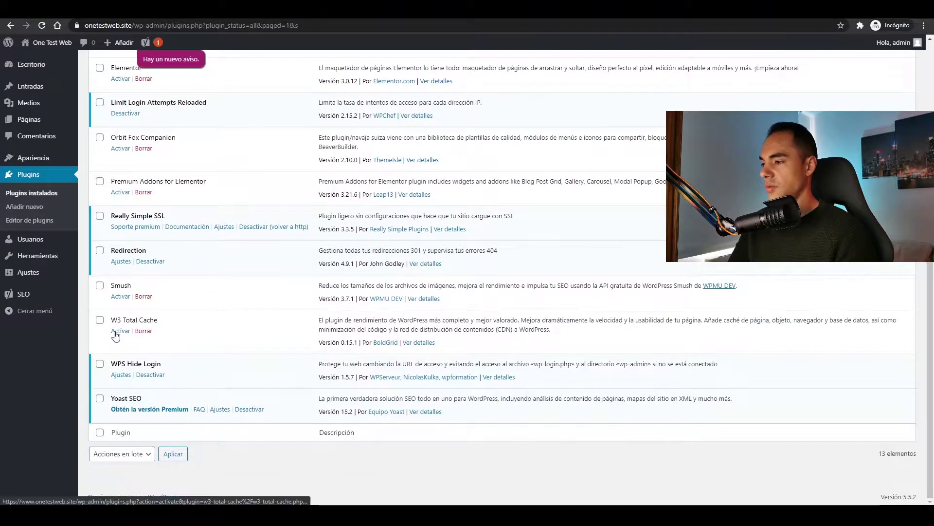
click(120, 297)
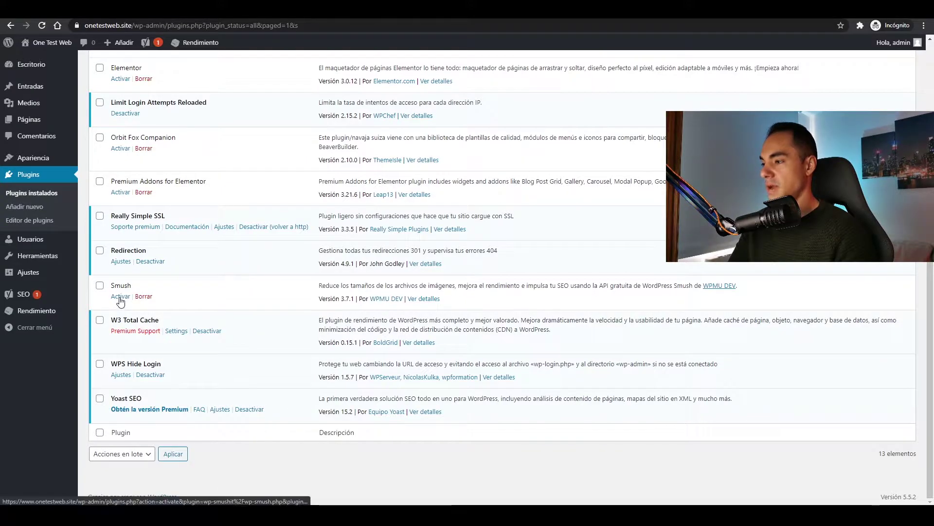
click(117, 233)
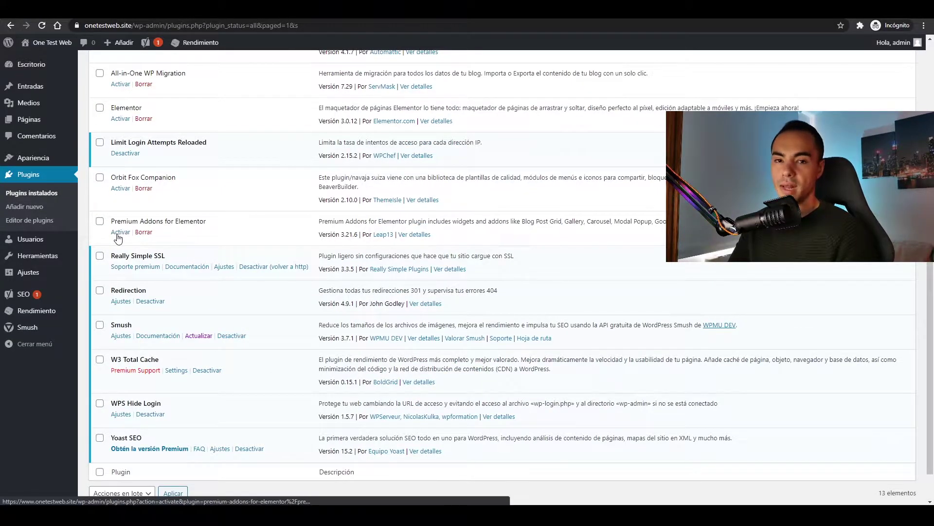
click(121, 276)
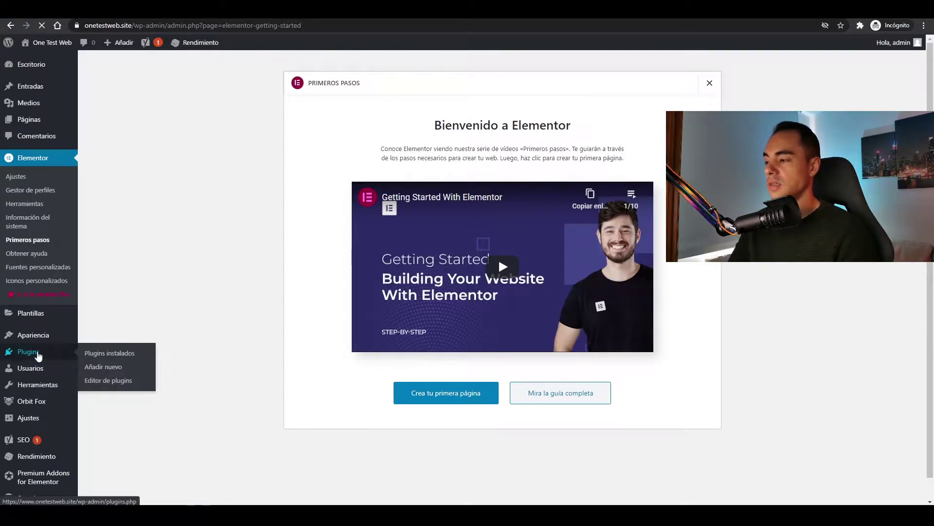
click(38, 356)
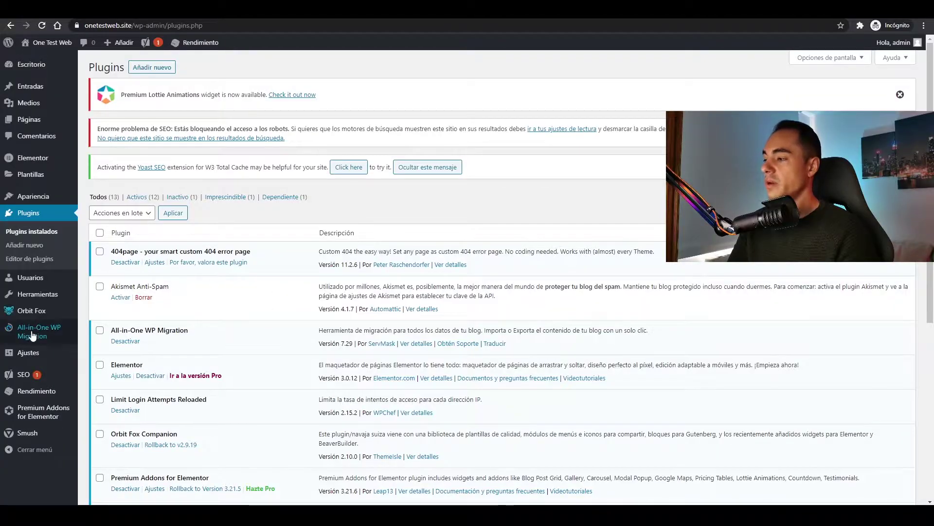
Discourage search engines from indexing the site in the reading settings and save the changes.
mouse_move(28, 356)
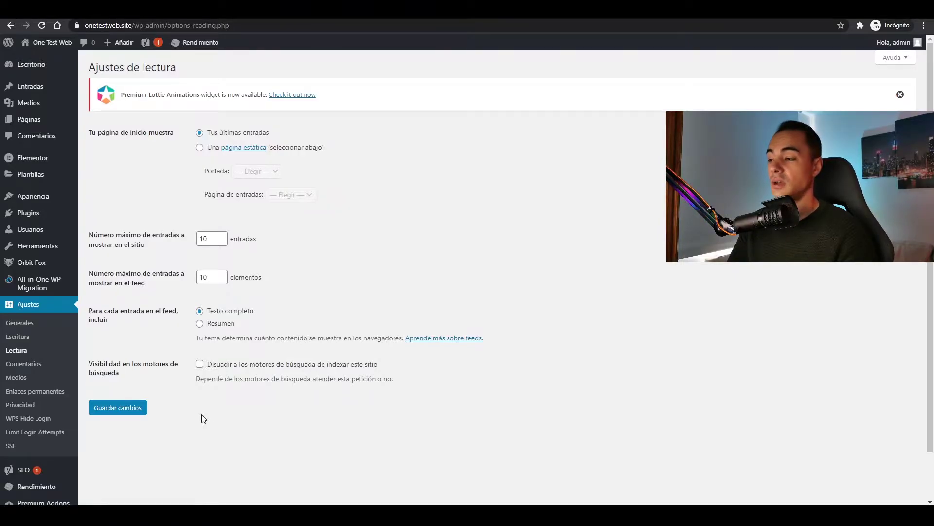
click(199, 365)
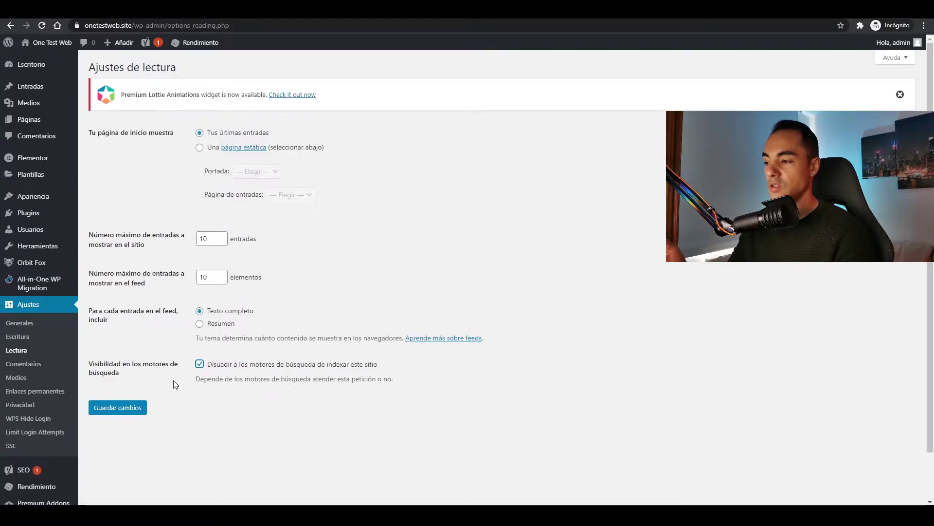
click(116, 413)
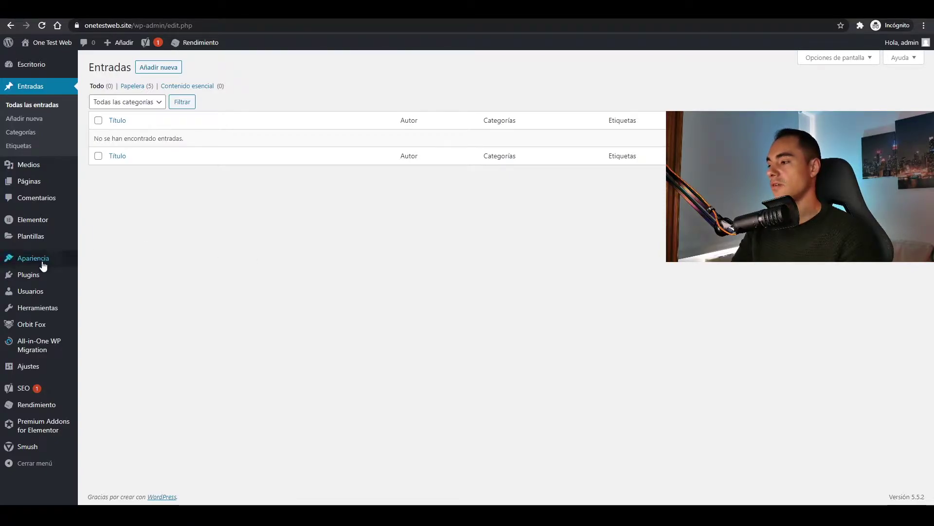
Go back to the installed plugins and open Elementor's settings in a new tab.
mouse_move(29, 275)
click(124, 280)
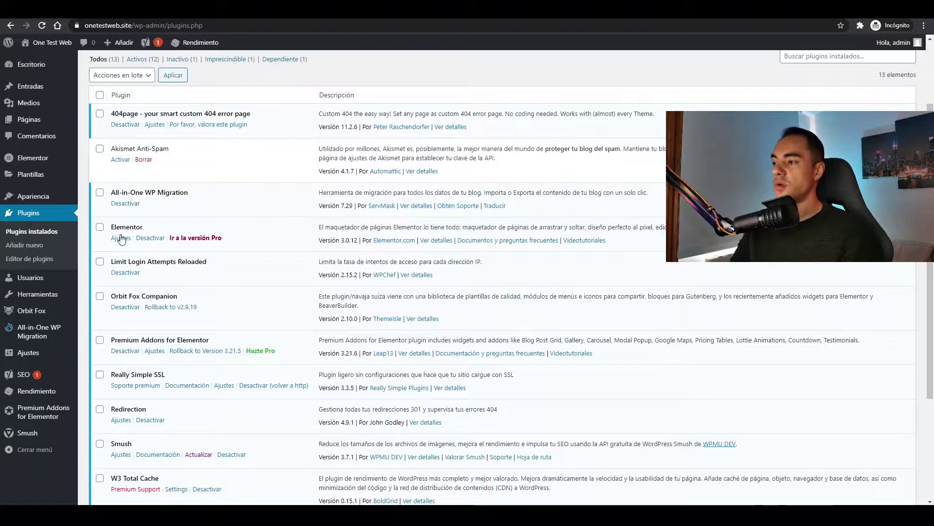
right_click(121, 239)
click(134, 241)
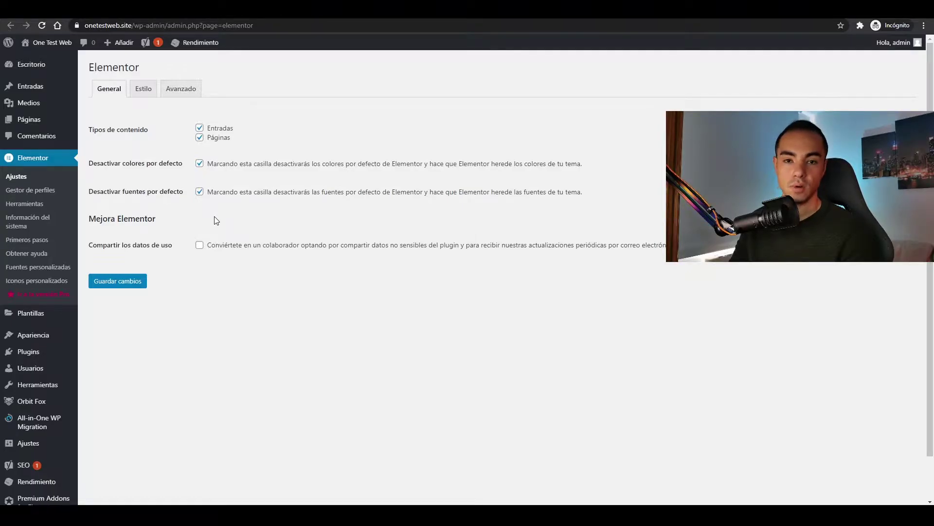
Choose the Font Awesome 4 compatibility option in Elementor's advanced settings and save the changes.
click(179, 93)
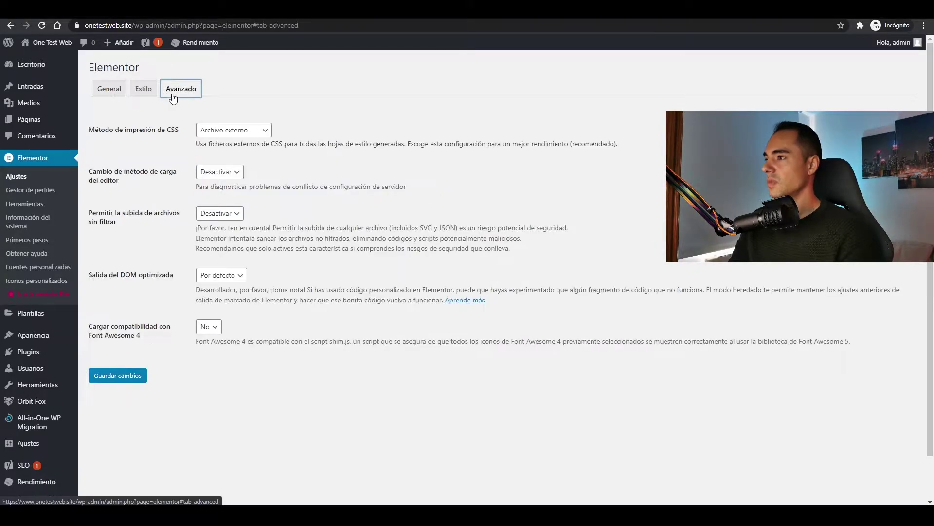
click(209, 326)
click(207, 346)
click(121, 382)
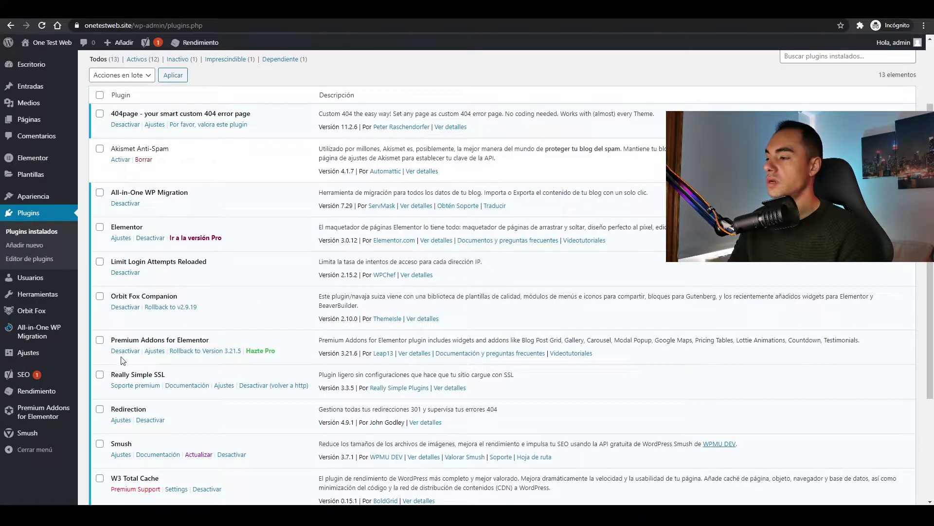
Open the settings of the Premium Addons for Elementor plugin.
click(158, 352)
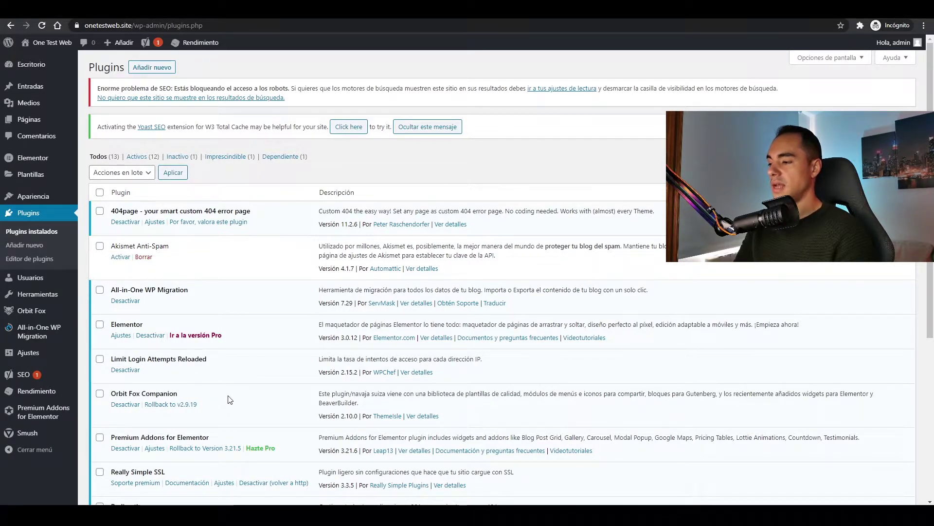
Open Orbit Fox's general settings and activate the social sharing module.
mouse_move(23, 315)
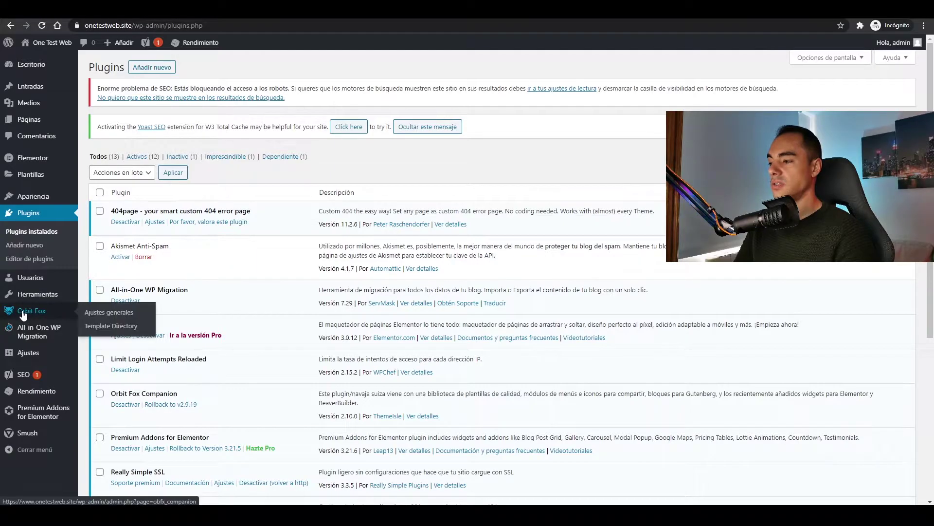
click(122, 318)
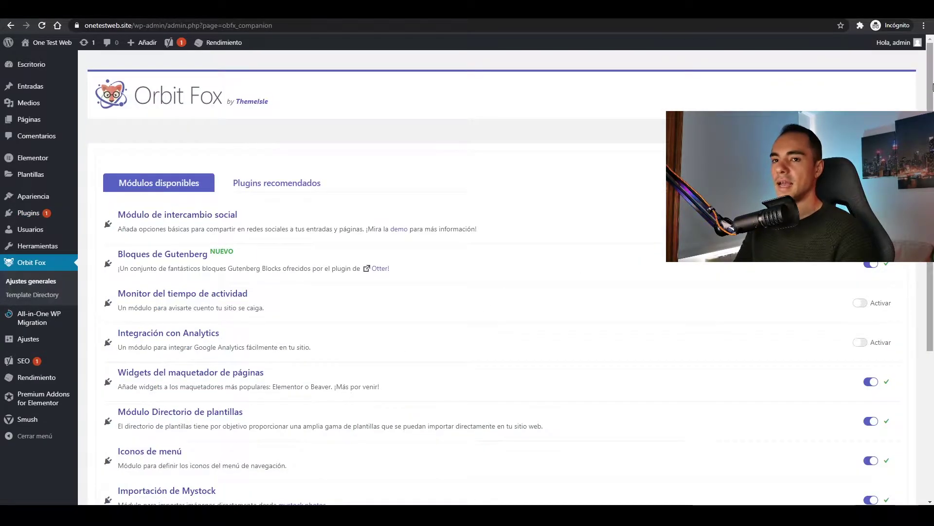
drag(931, 81, 931, 180)
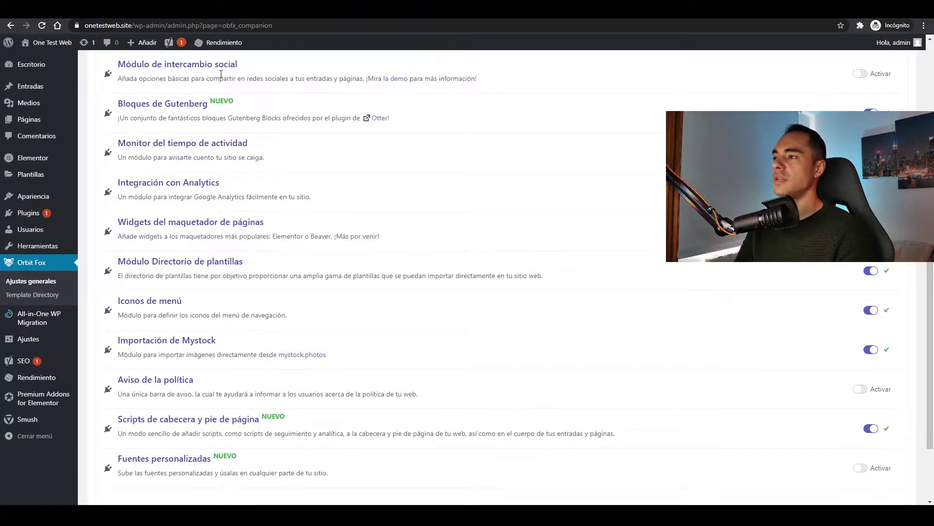
click(860, 74)
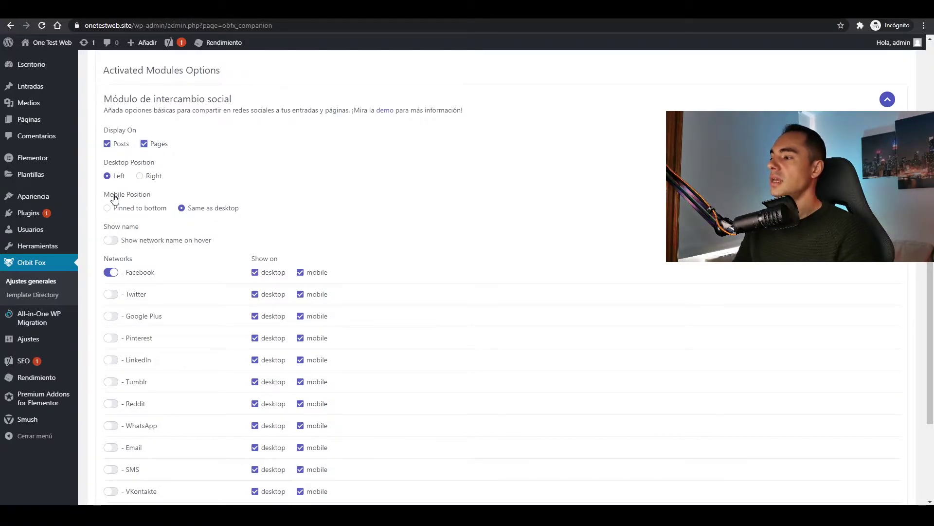
Pin the sharing icons to the bottom on mobile and enable the Twitter, Pinterest, LinkedIn, WhatsApp and Email networks.
click(107, 209)
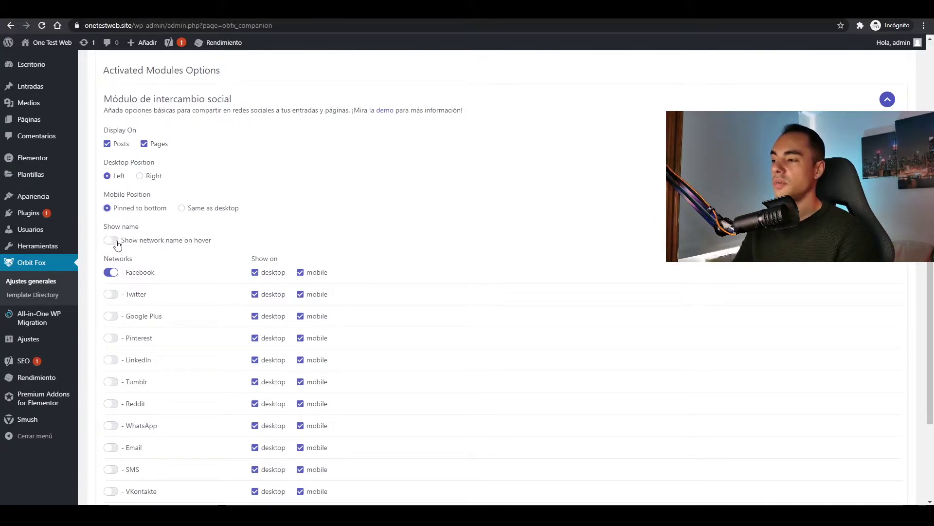
scroll(117, 245, down, 3)
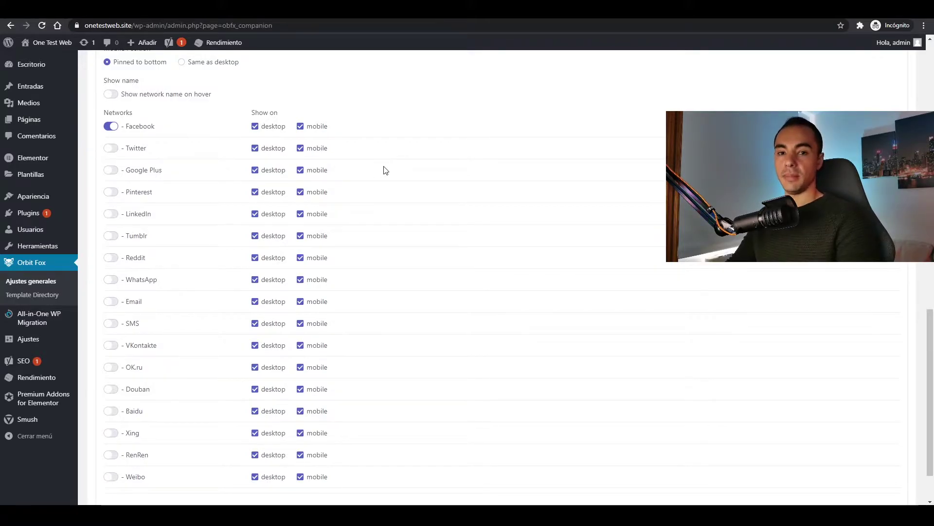
click(110, 149)
click(110, 192)
click(111, 214)
click(111, 280)
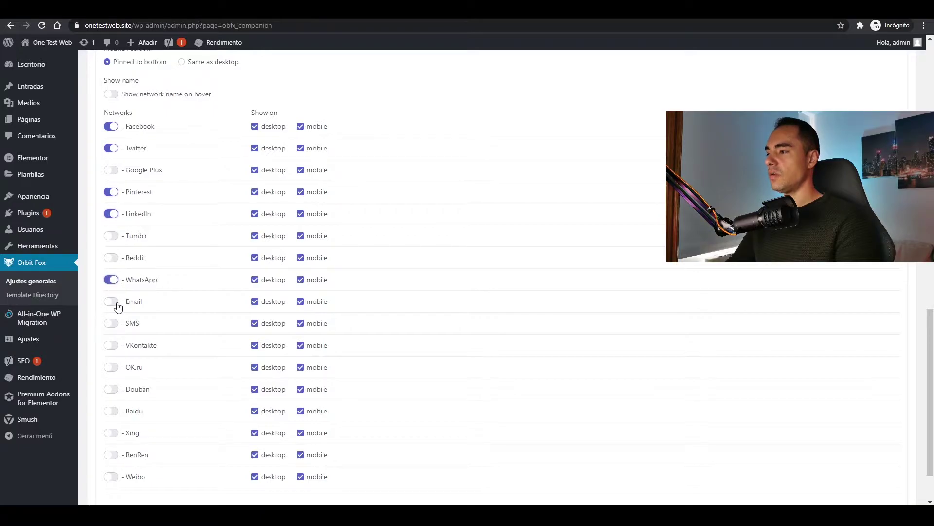
click(112, 302)
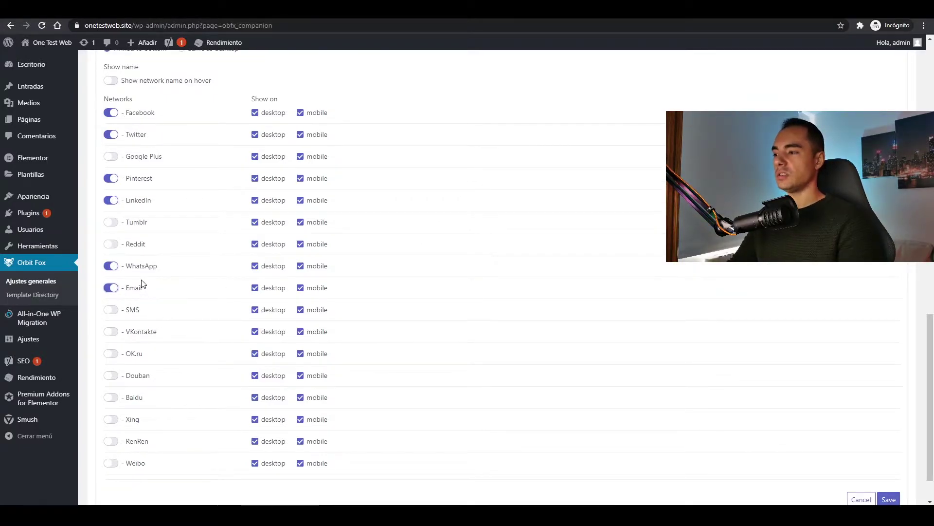
Hide WhatsApp on desktop and Email on mobile, and disable the Pinterest network.
click(255, 267)
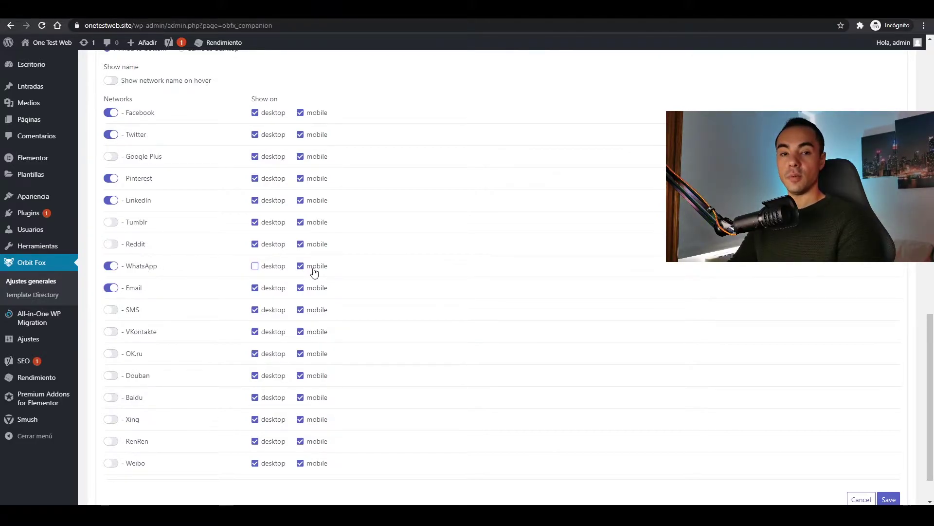
click(300, 289)
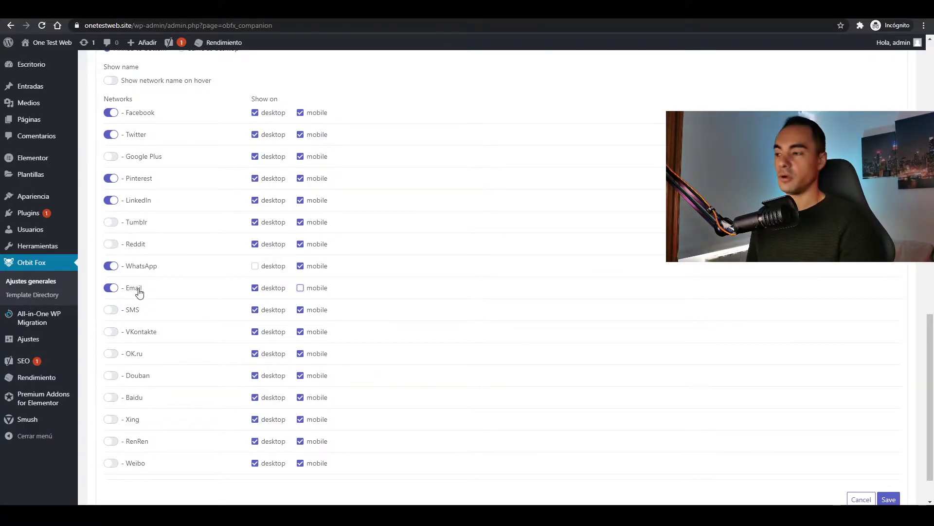
click(111, 178)
scroll(225, 178, down, 1)
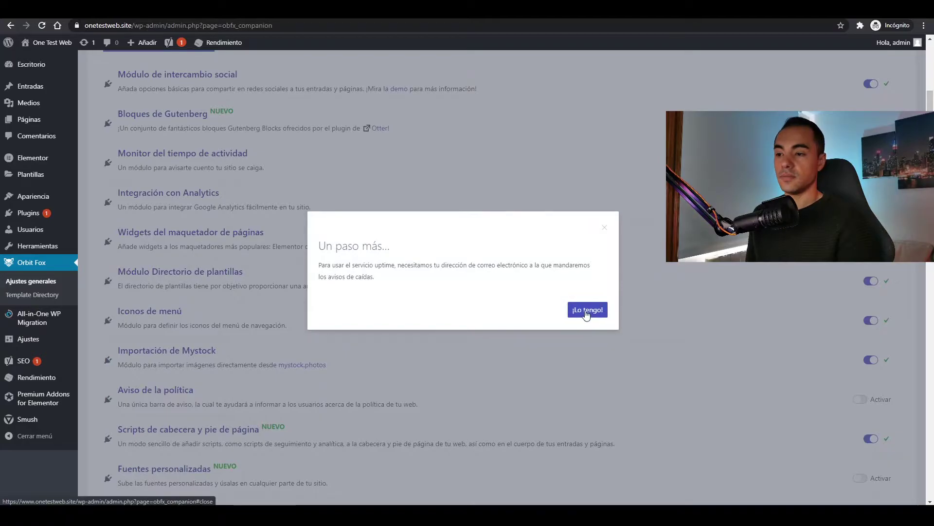
Acknowledge the uptime monitor's email notice and view the module's notification email setting.
click(588, 309)
scroll(613, 326, down, 15)
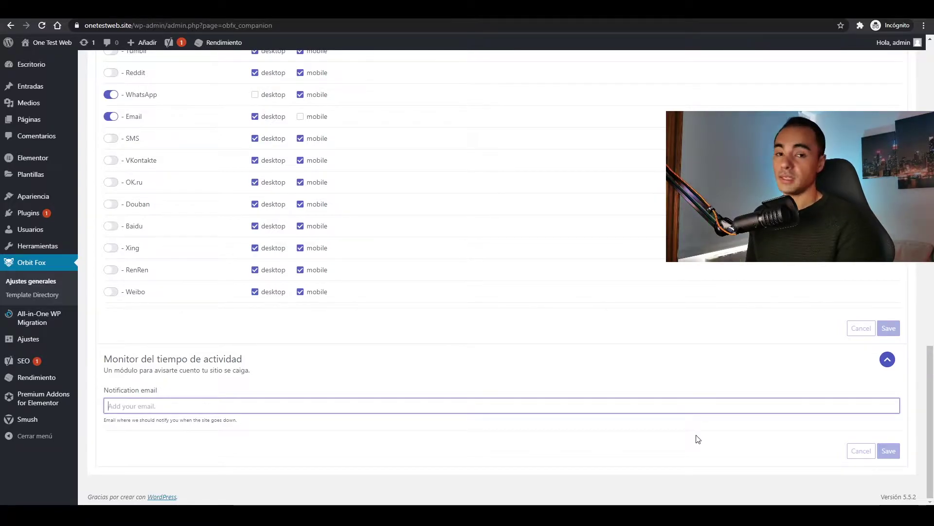
Deactivate Orbit Fox's Analytics integration module and look over the remaining modules.
scroll(697, 439, up, 20)
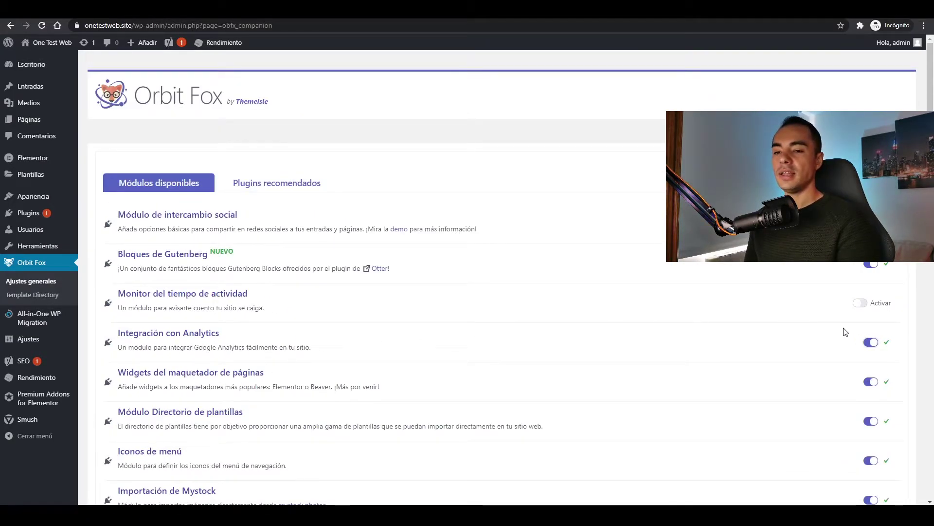
scroll(549, 390, down, 20)
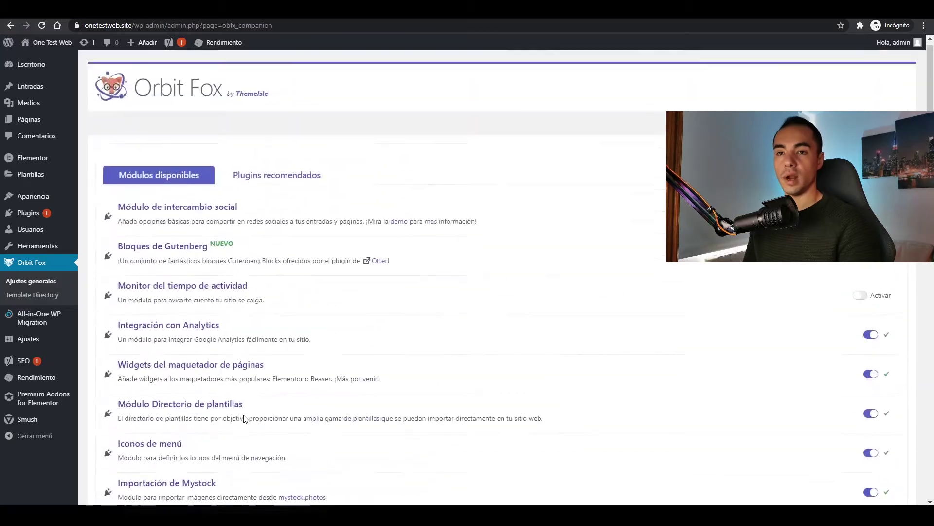
click(862, 341)
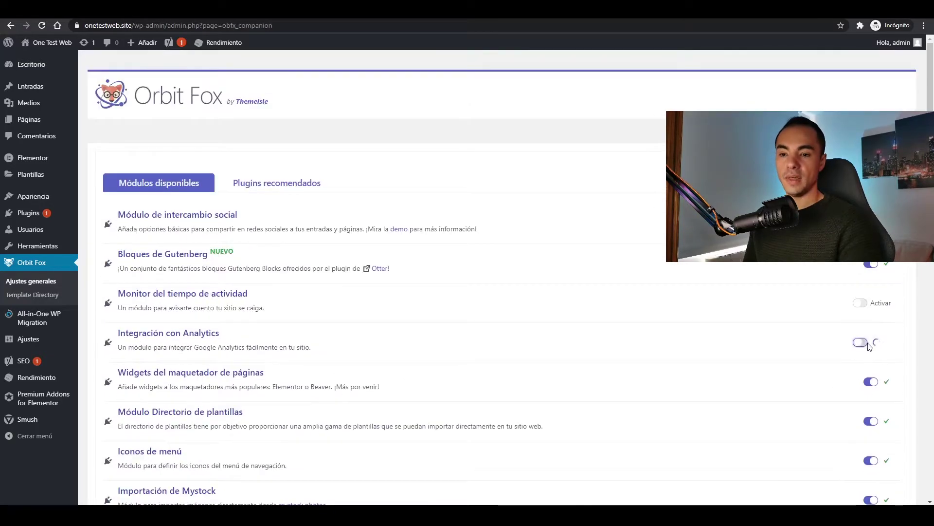
scroll(861, 341, down, 5)
scroll(487, 277, down, 1)
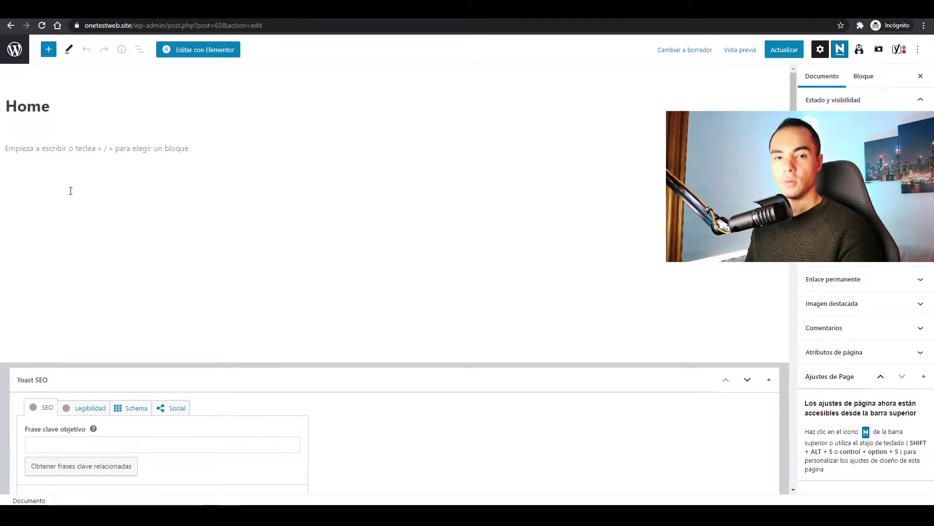
Set the Home page's Yoast meta description to "¿Necesitas más tráfico para tu web? 🏅Consigue más conversiones con nuestras estratégias de marketing digital".
scroll(90, 378, down, 3)
scroll(89, 378, down, 5)
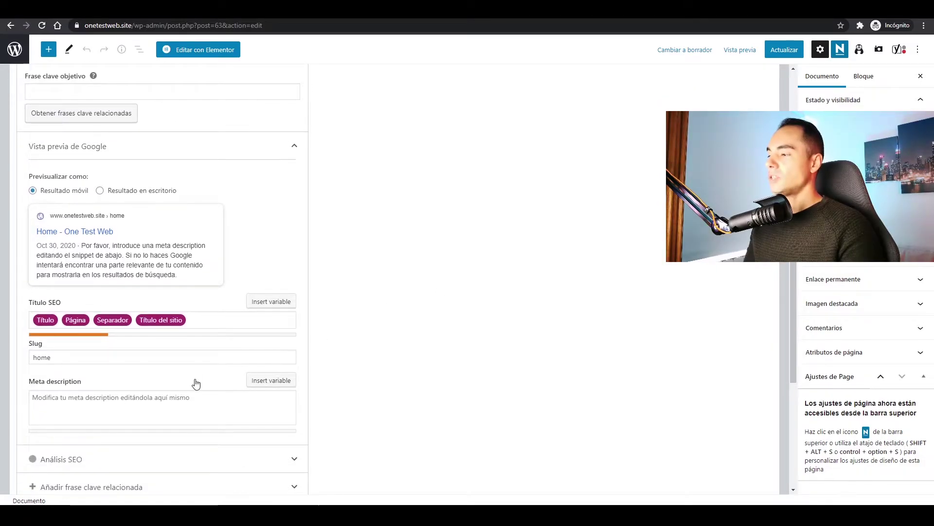
scroll(194, 381, up, 1)
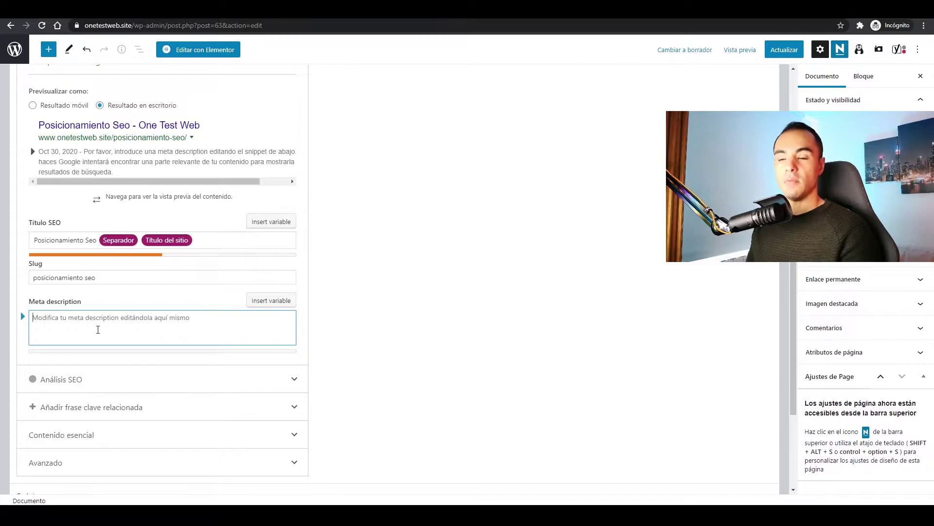
text(¿Necesitas más tráfico para tu web? 🏅Consigue más conversiones con nuestras estratégias de marketing digital)
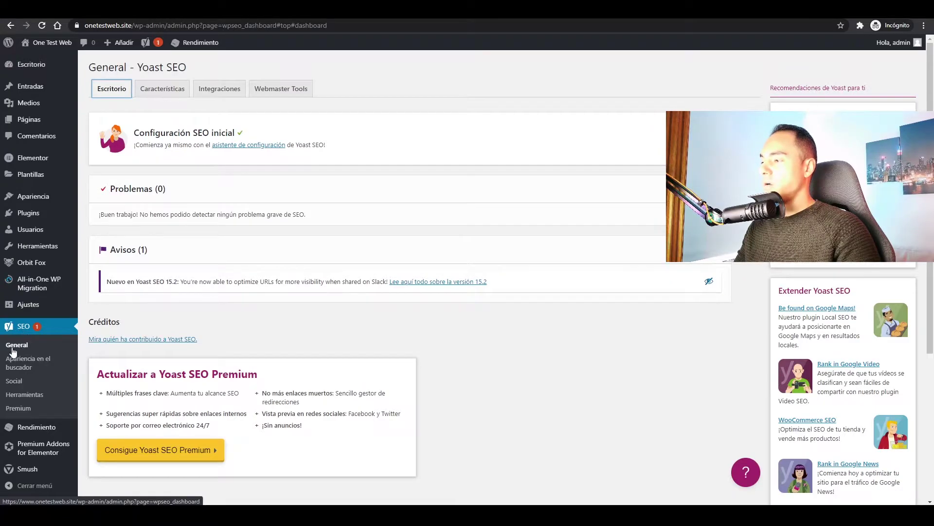
Examine the feature switches in Yoast SEO's general settings, especially the XML sitemaps option.
click(171, 97)
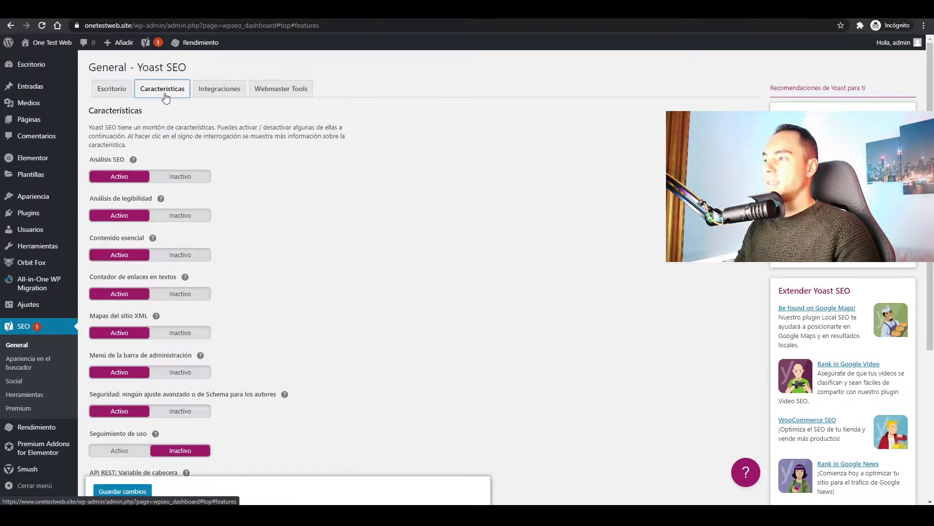
scroll(247, 282, down, 5)
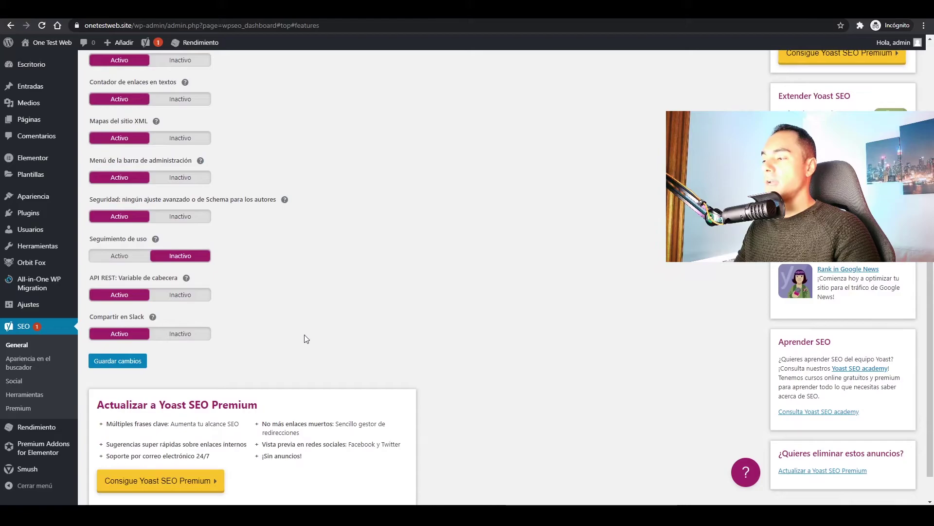
scroll(285, 326, up, 5)
drag(89, 316, 109, 317)
click(111, 317)
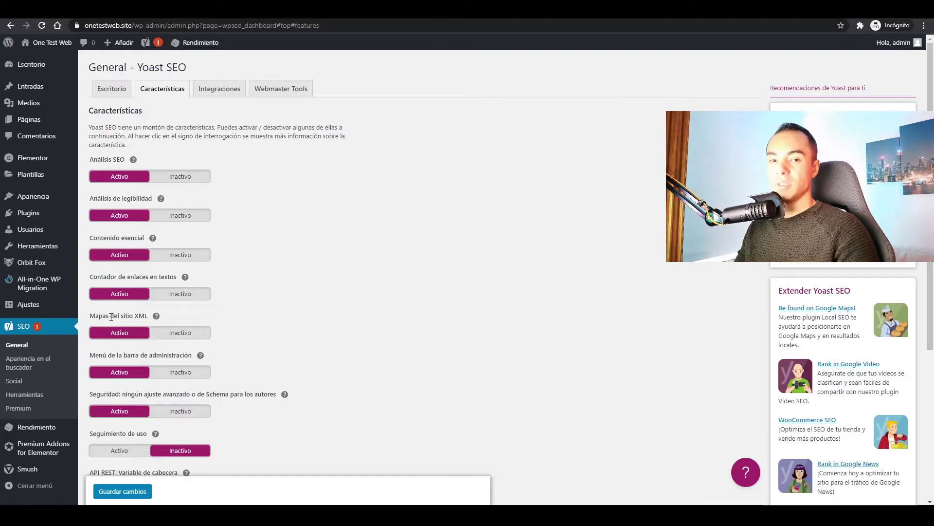
Look over Yoast SEO's integrations and its webmaster tools verification code fields.
click(219, 90)
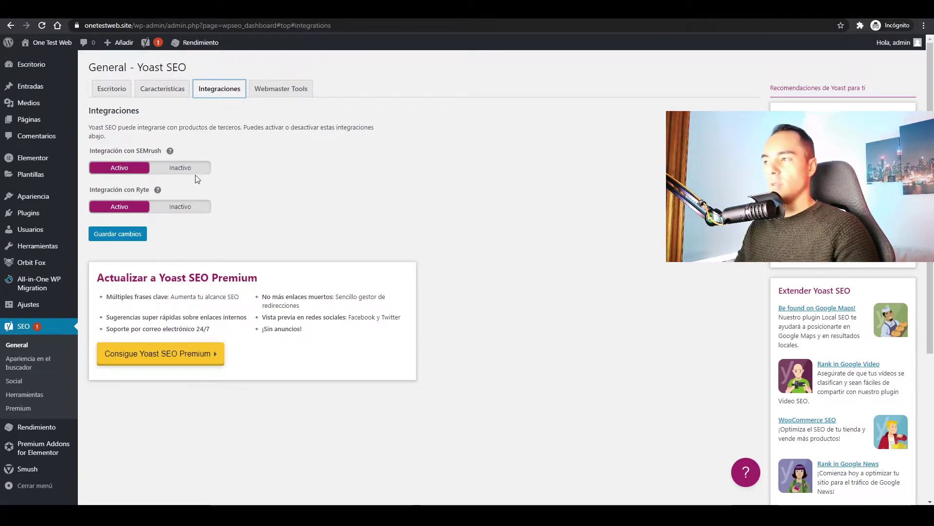
click(279, 89)
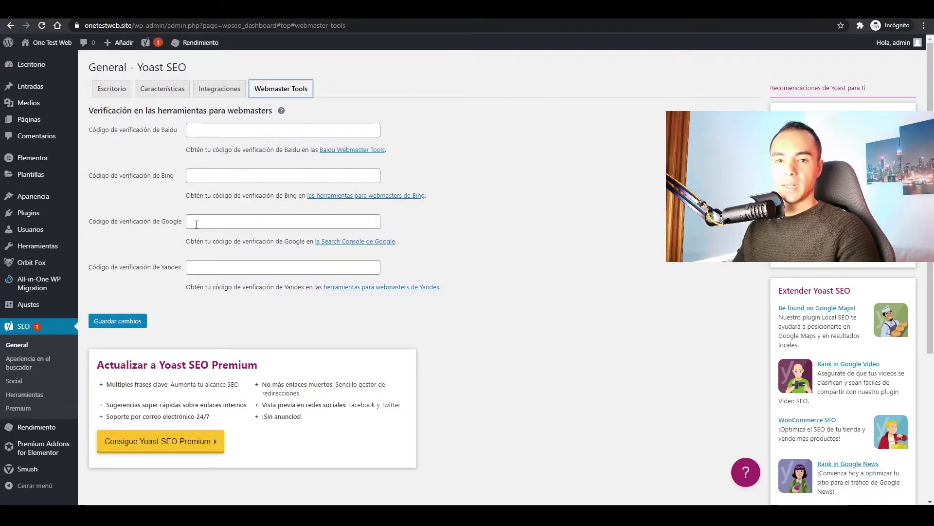
Exclude the Elementor templates content type (Mis plantillas) from search results in Yoast's search appearance settings and save the changes.
click(27, 364)
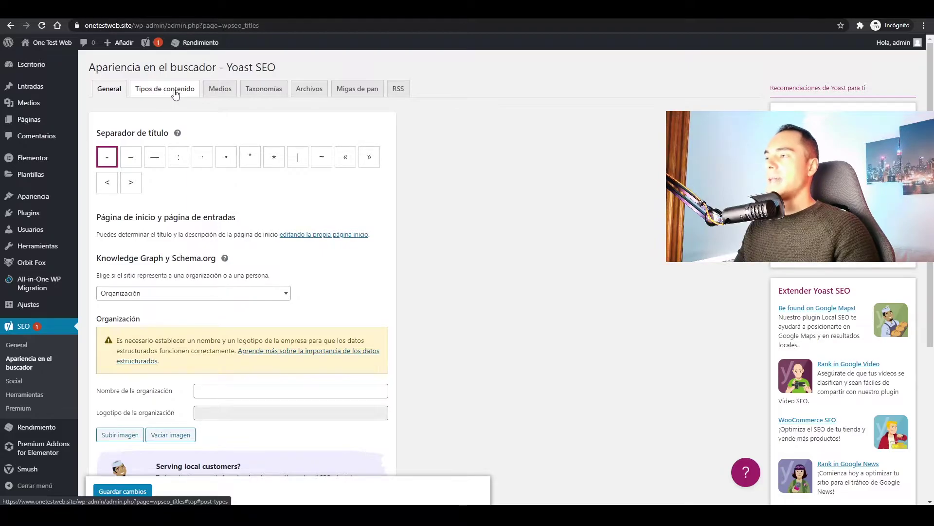
click(176, 94)
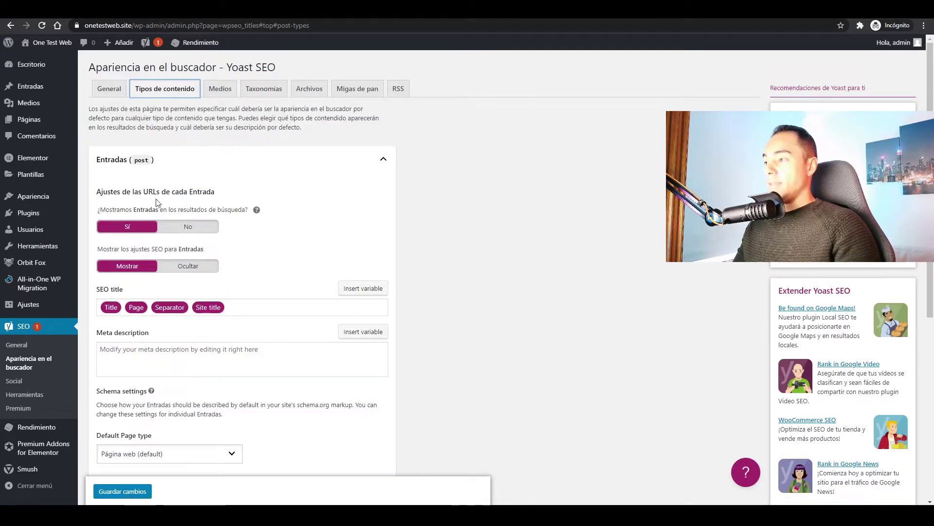
click(384, 159)
click(328, 202)
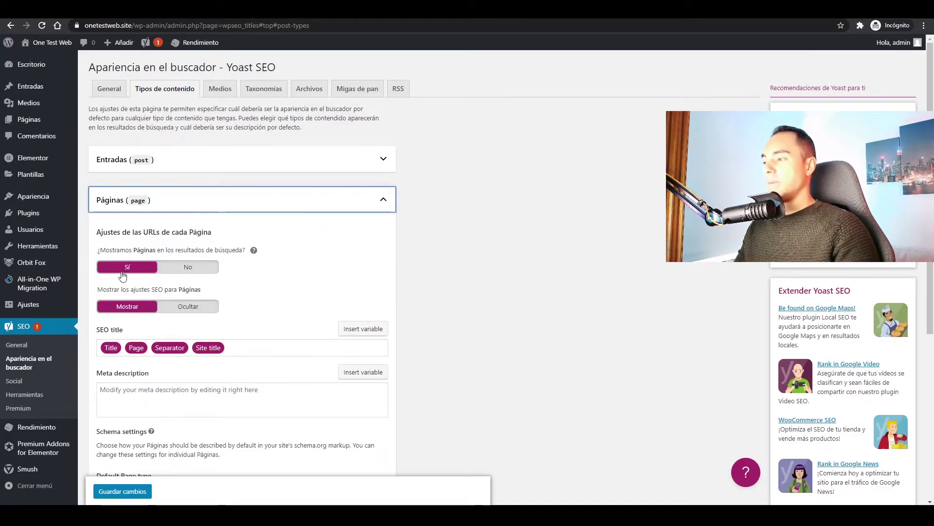
click(382, 200)
click(190, 241)
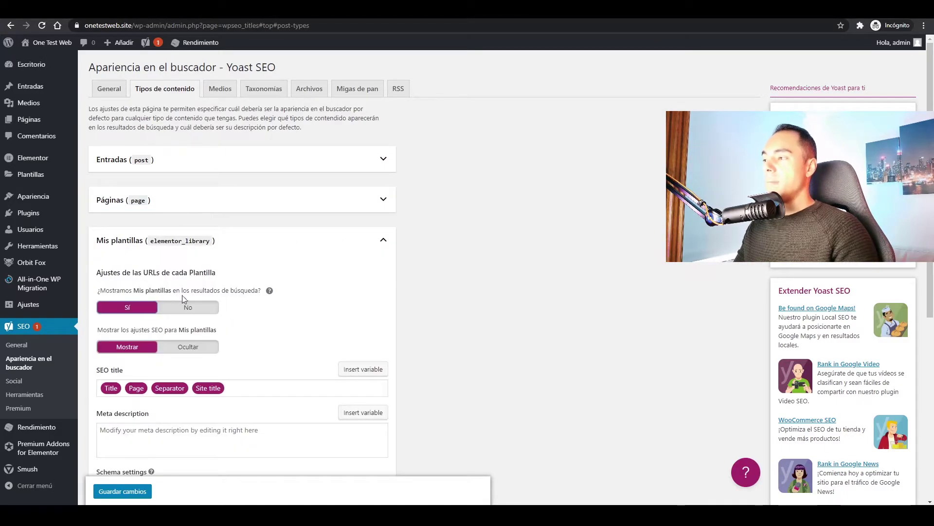
click(195, 312)
scroll(195, 312, down, 4)
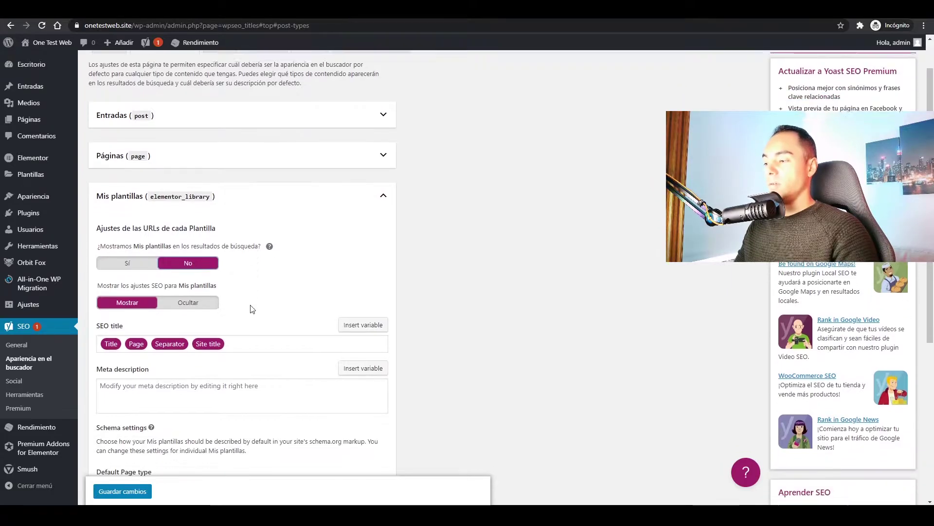
click(125, 443)
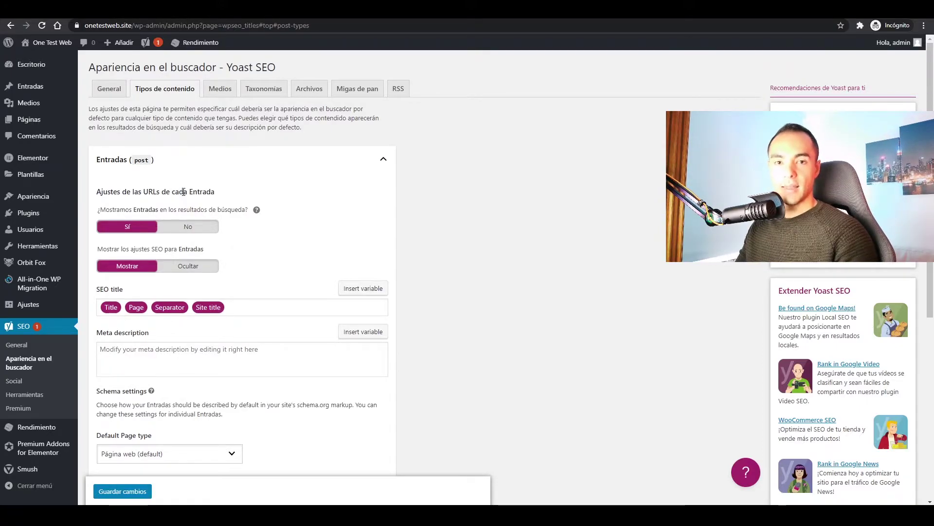
Review Yoast's search appearance options for posts and the redirect setting for media attachment URLs.
scroll(263, 342, down, 1)
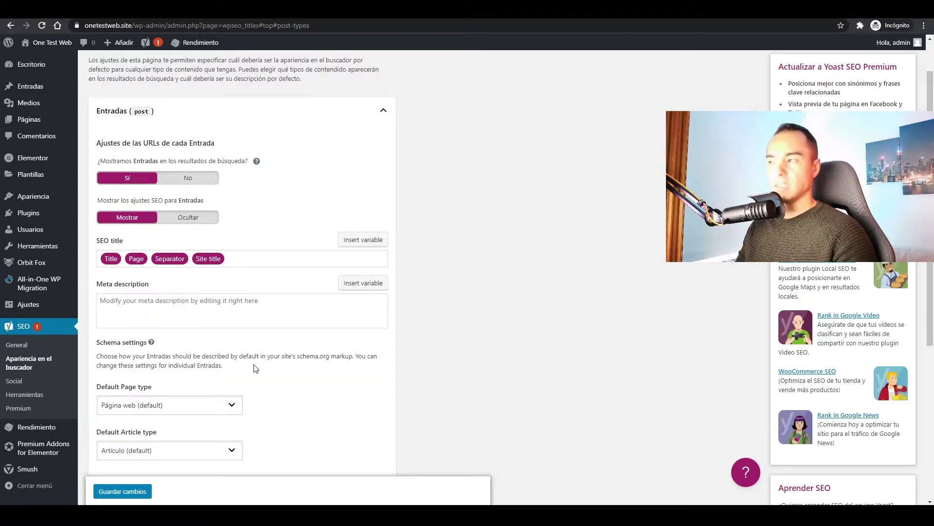
scroll(226, 98, up, 1)
click(226, 98)
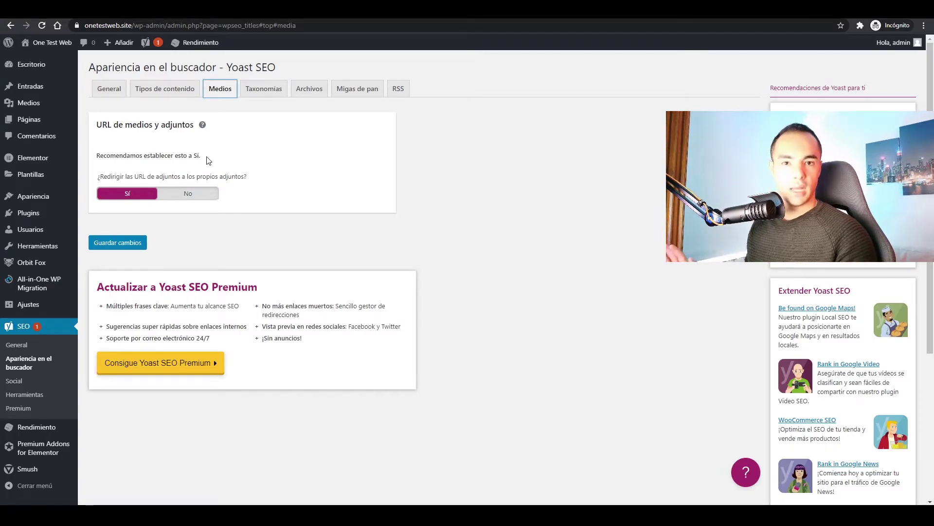
Set both the Categorías and Etiquetas taxonomies to No for appearing in search results.
click(265, 89)
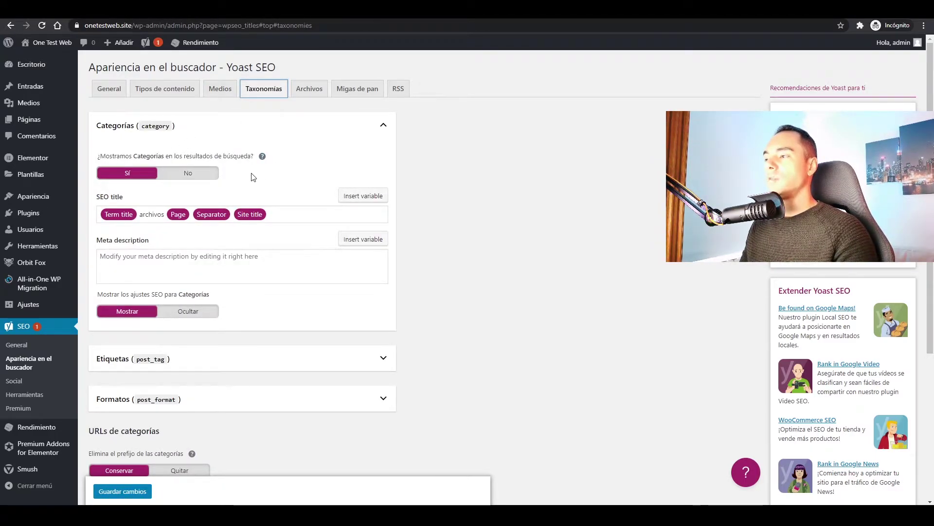
click(196, 177)
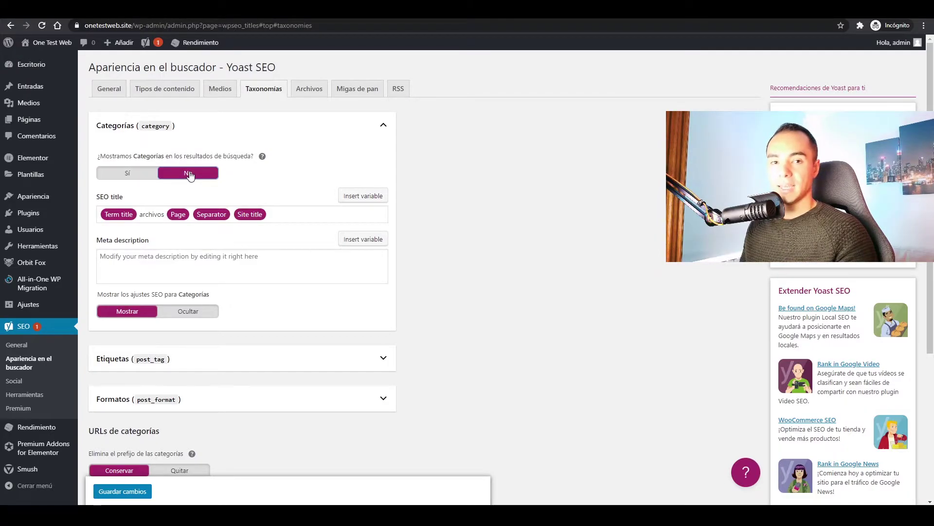
click(248, 364)
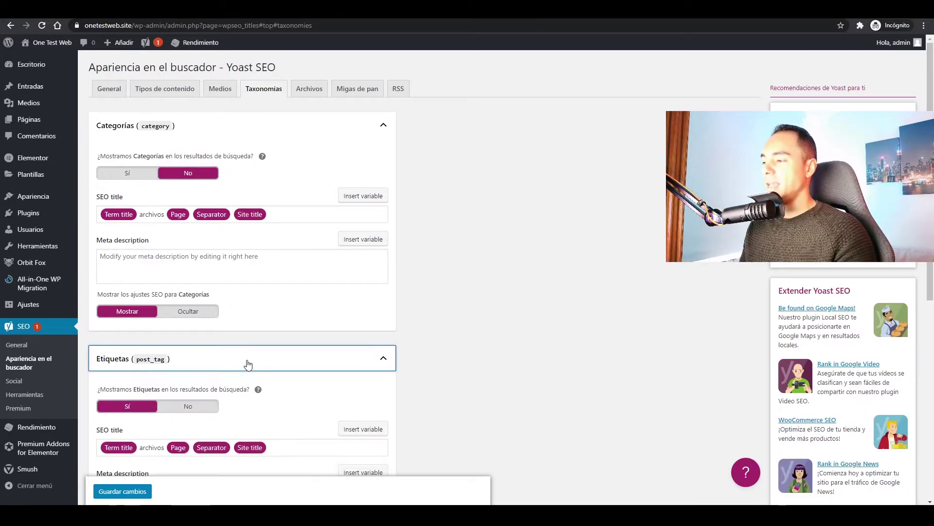
click(192, 413)
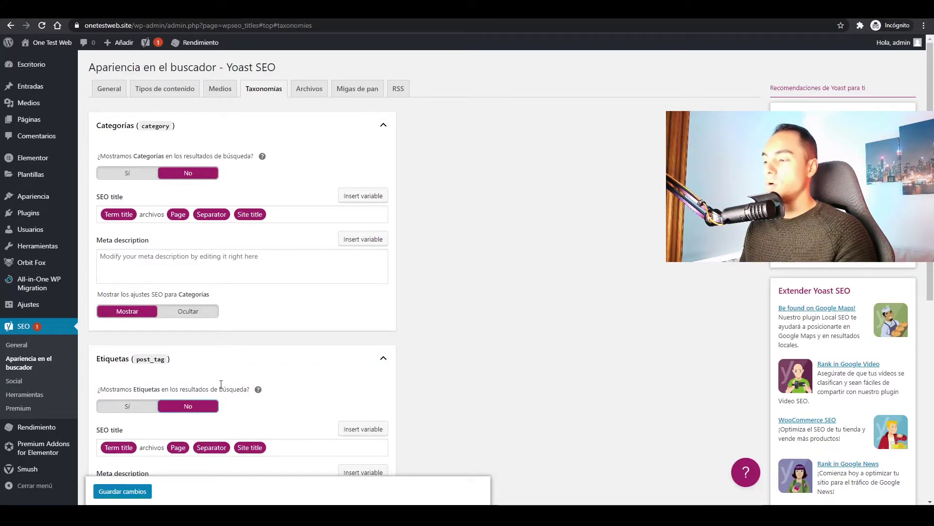
Check the Formatos search visibility and the category prefix option, and save the taxonomy settings.
click(239, 125)
click(238, 166)
click(234, 206)
drag(132, 277, 162, 276)
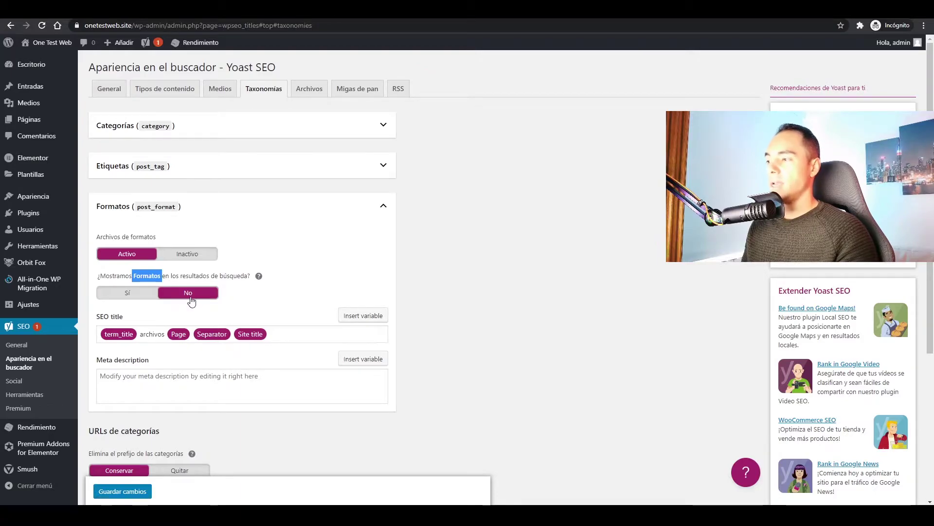
click(178, 206)
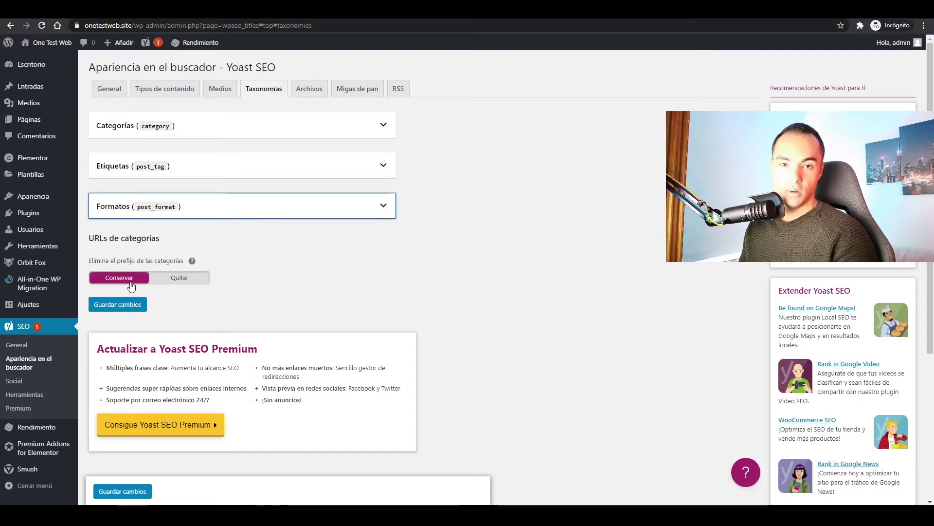
click(112, 308)
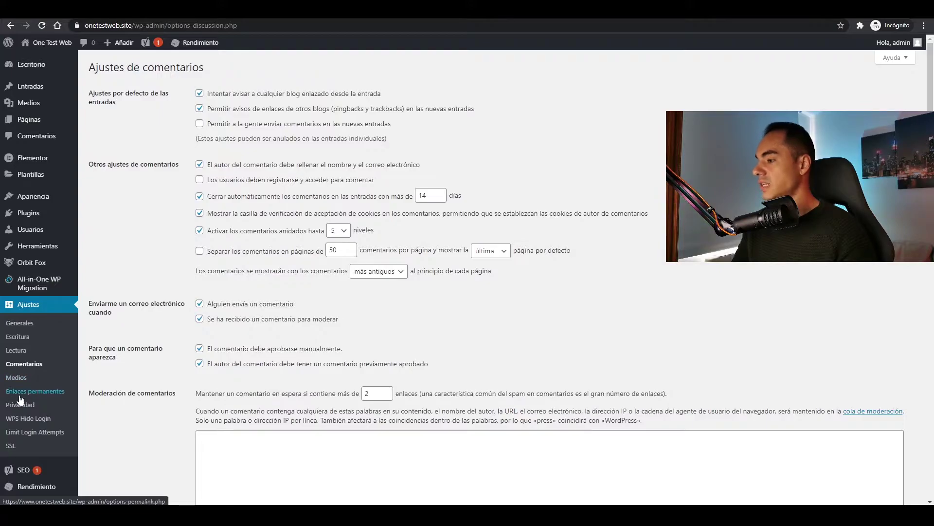
Set a custom permalink structure of /%category%/%postname%/ and save the permalink settings.
click(42, 395)
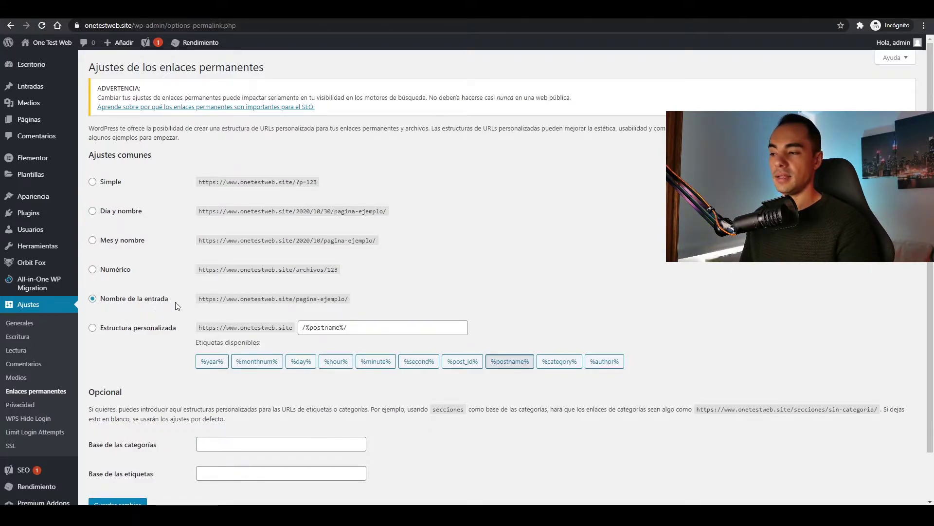
drag(296, 182, 328, 185)
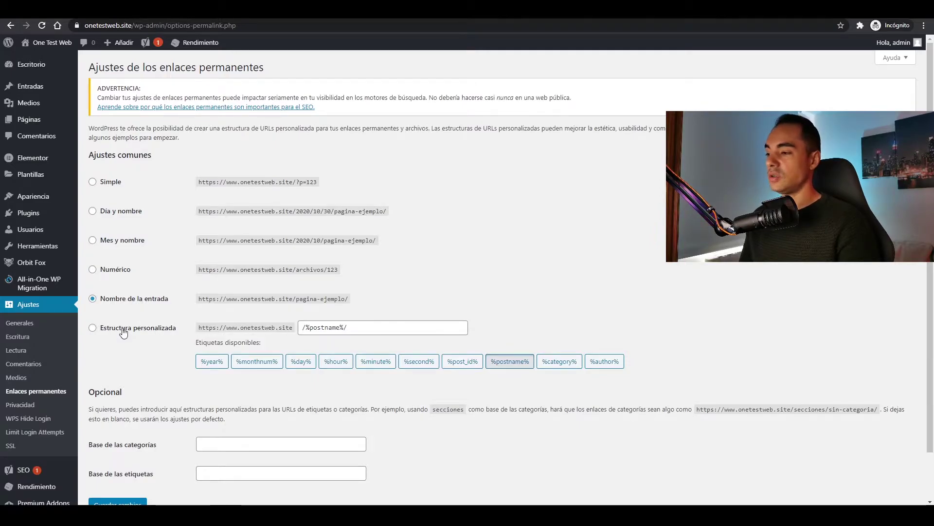
drag(347, 324, 276, 336)
key(BackSpace)
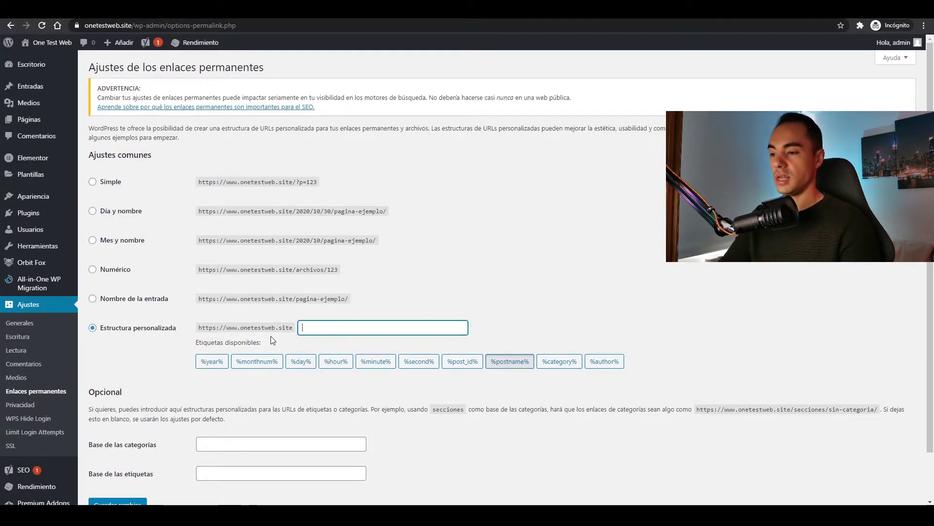
click(560, 362)
click(515, 368)
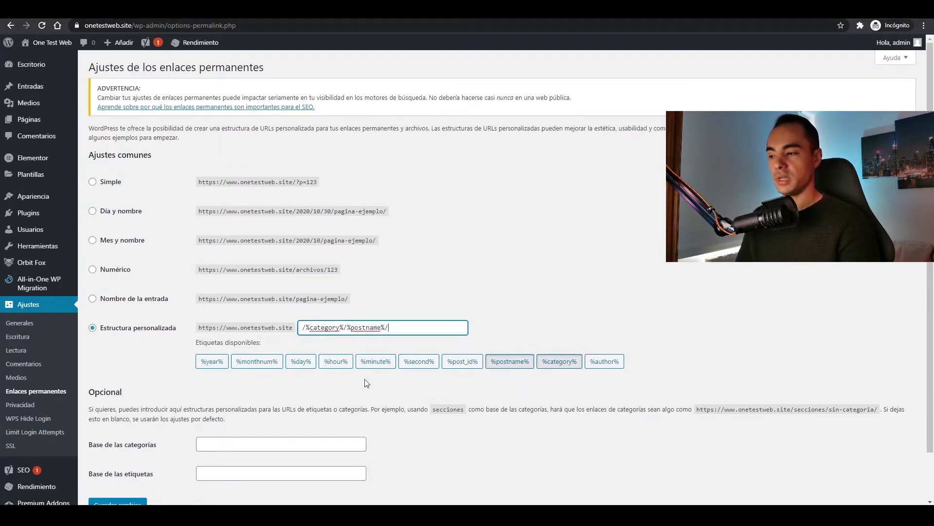
scroll(122, 451, down, 1)
click(127, 459)
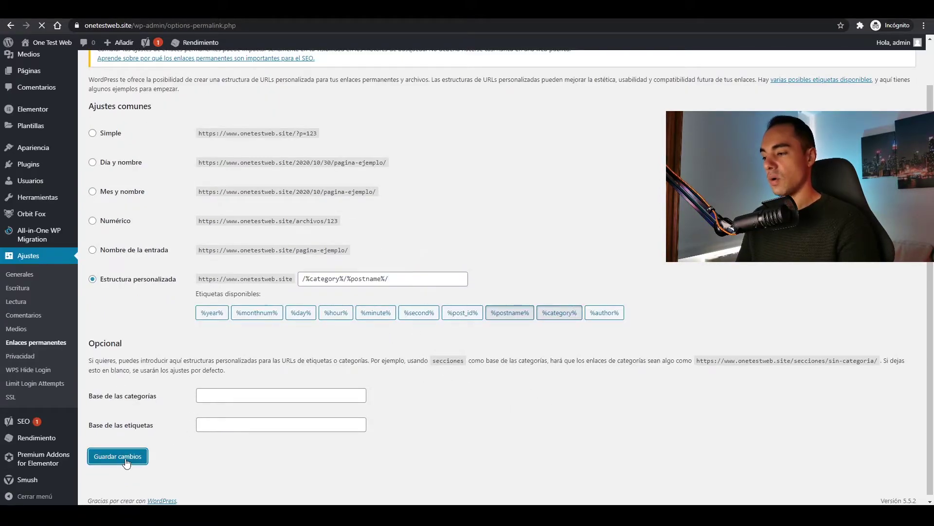
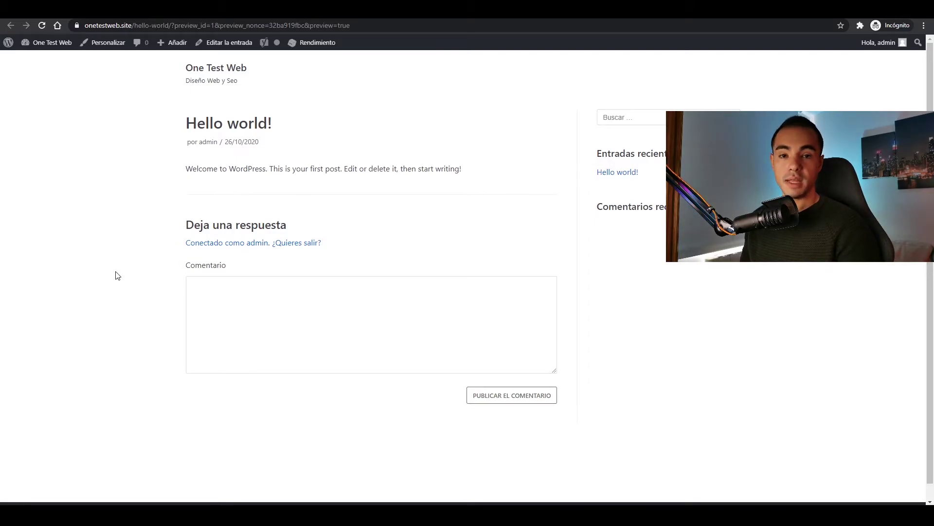
Return from the post preview to the admin and open the post metadata options in the theme customizer's Blog / archivo design.
key(alt+Tab)
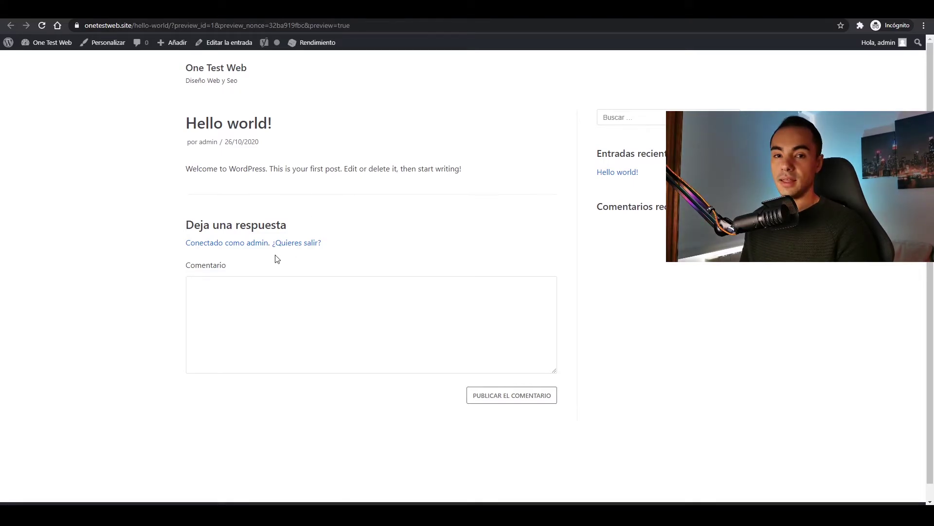
click(119, 9)
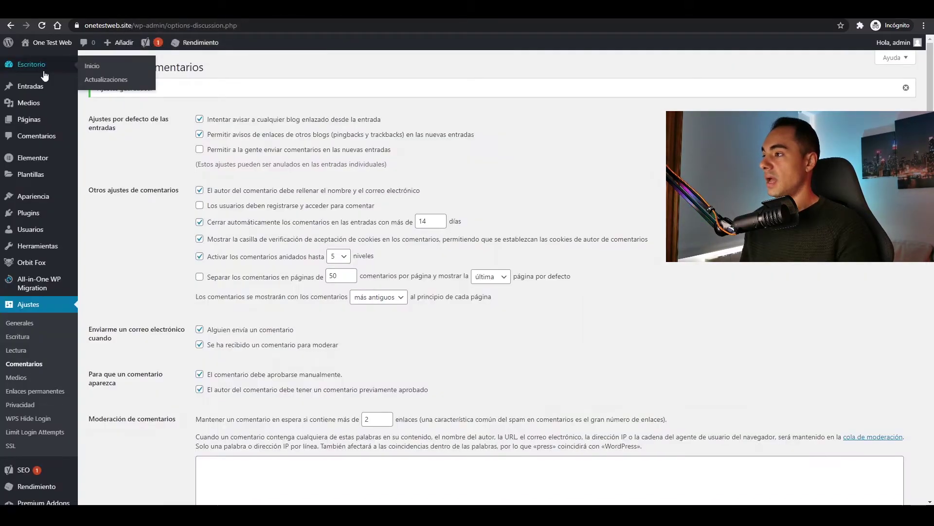
mouse_move(78, 197)
click(99, 211)
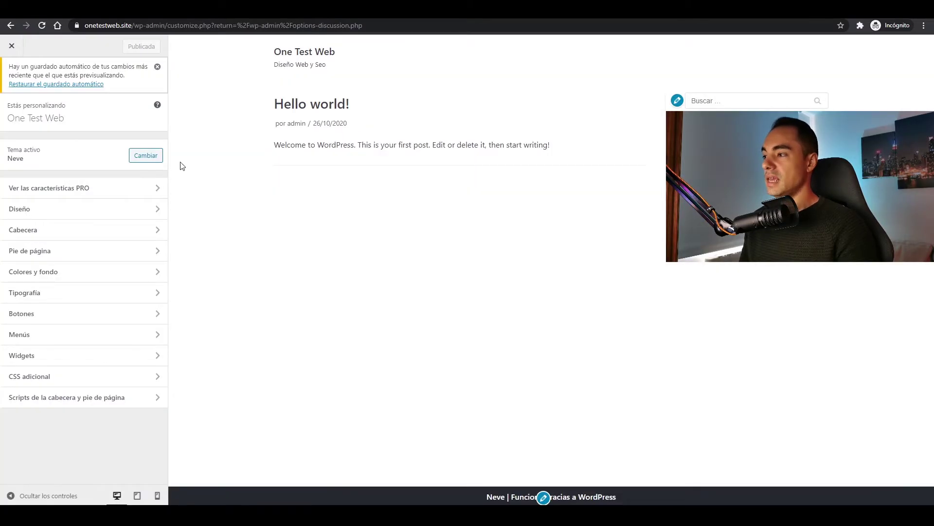
click(73, 211)
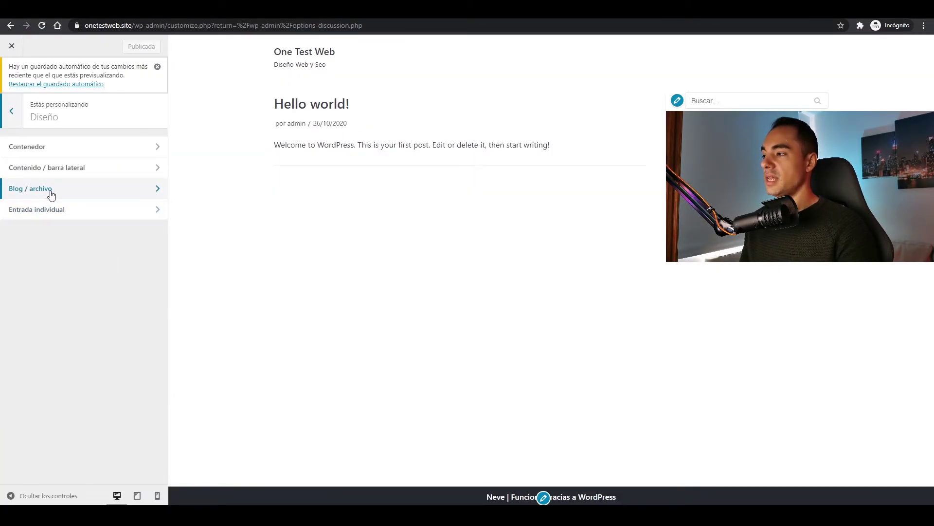
click(140, 191)
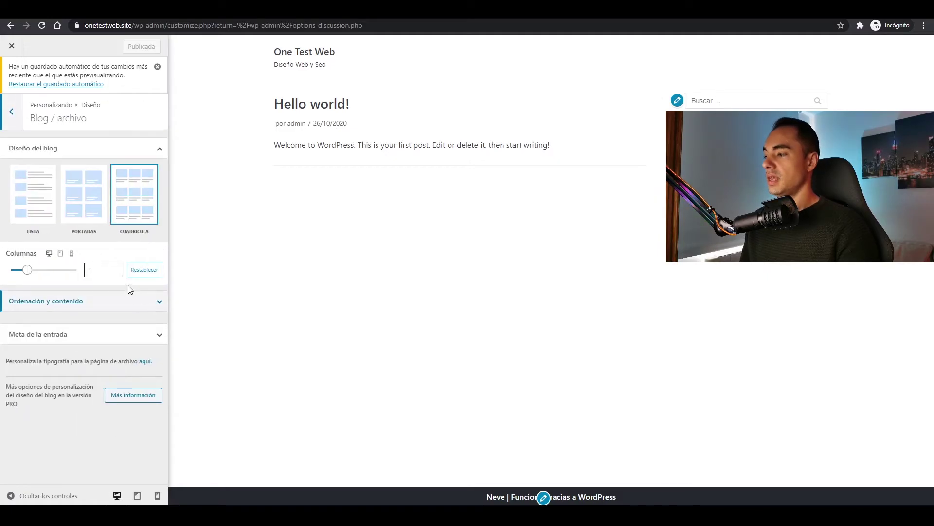
click(93, 338)
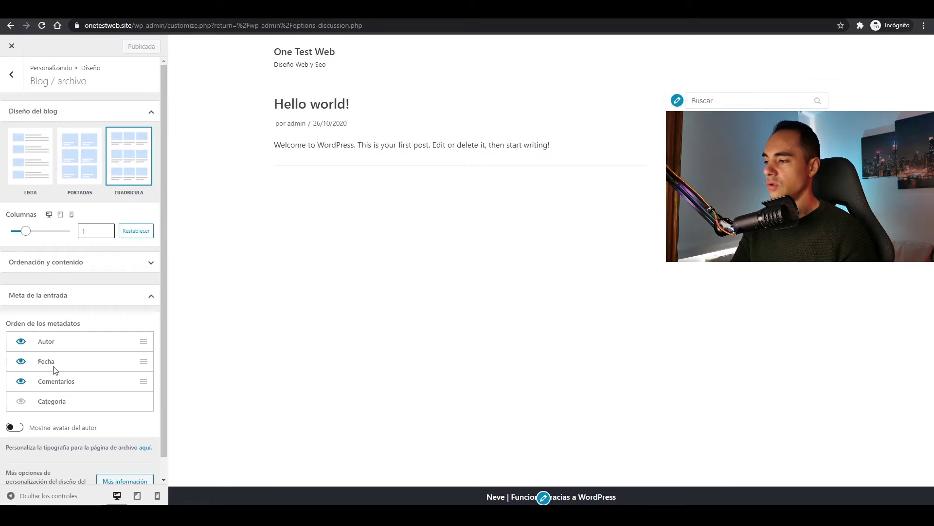
Examine the author and date metadata below the "Hello world!" post title in the preview.
drag(274, 131, 349, 134)
click(273, 131)
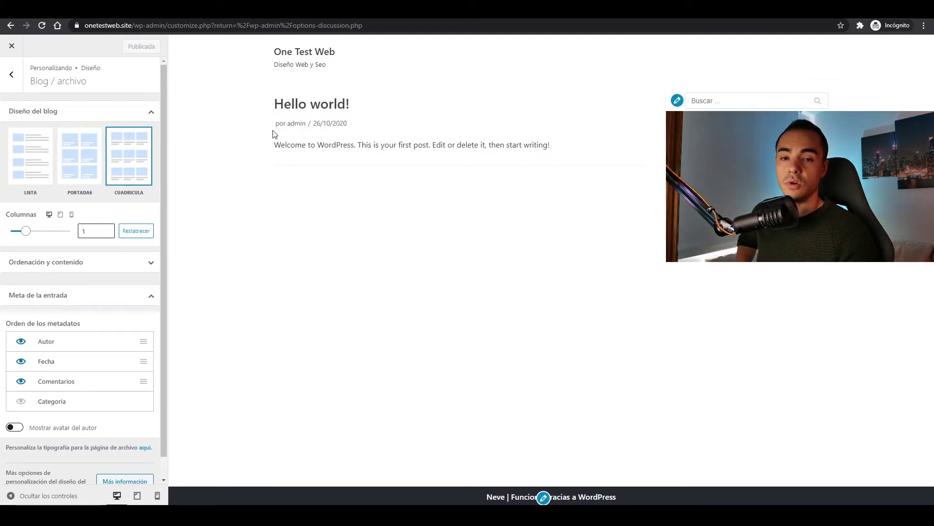
drag(273, 130, 349, 130)
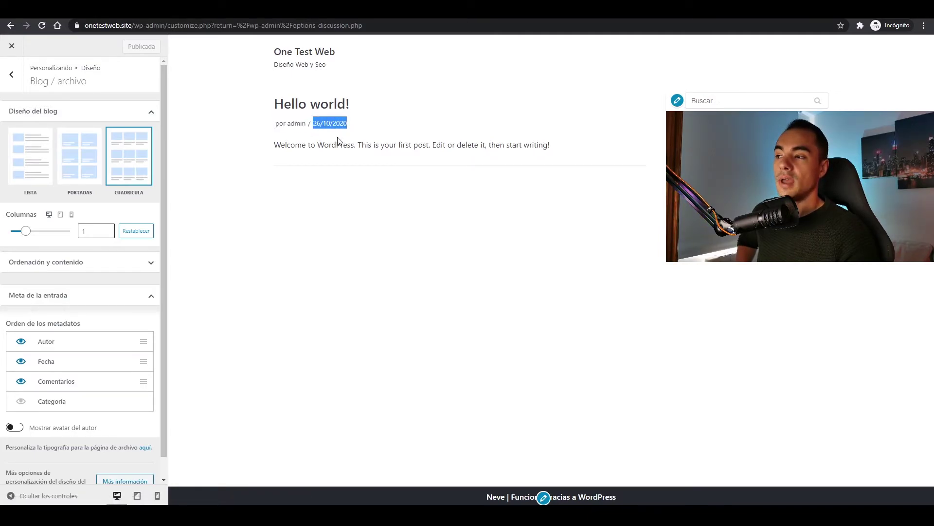
click(235, 155)
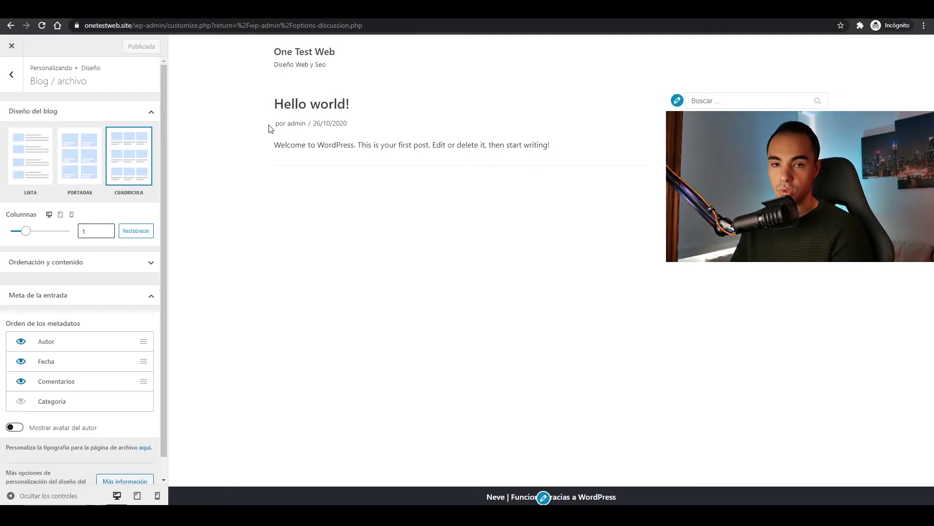
drag(270, 128, 304, 130)
click(295, 133)
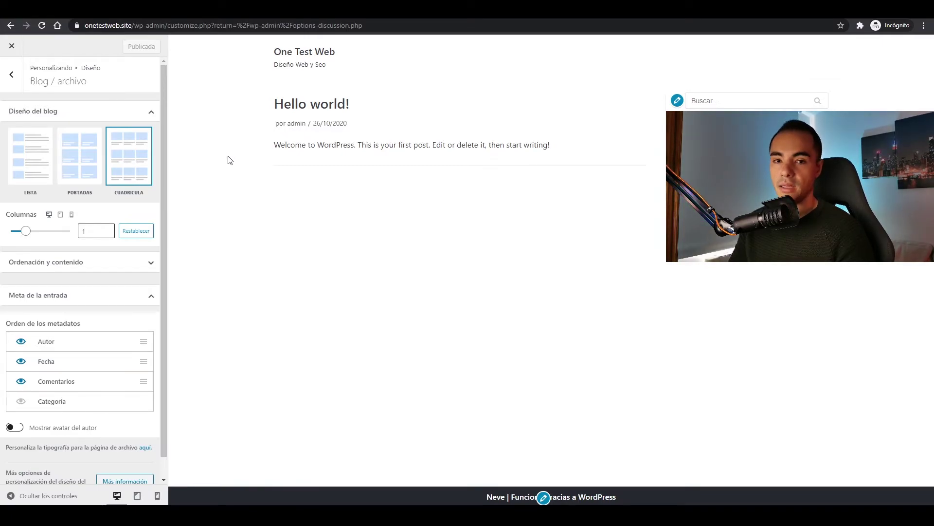
Hide the Autor element in the blog archive's post metadata and check the metadata line in the preview.
click(21, 343)
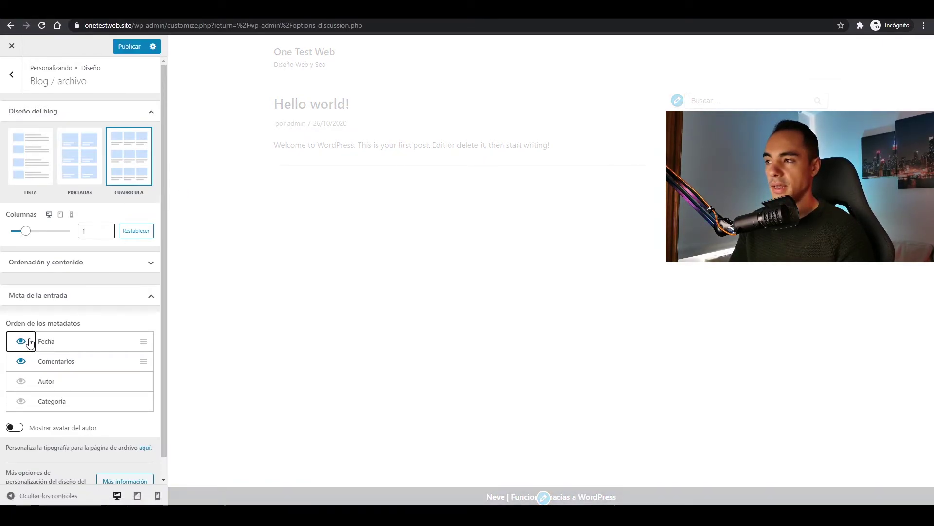
triple_click(316, 130)
click(317, 131)
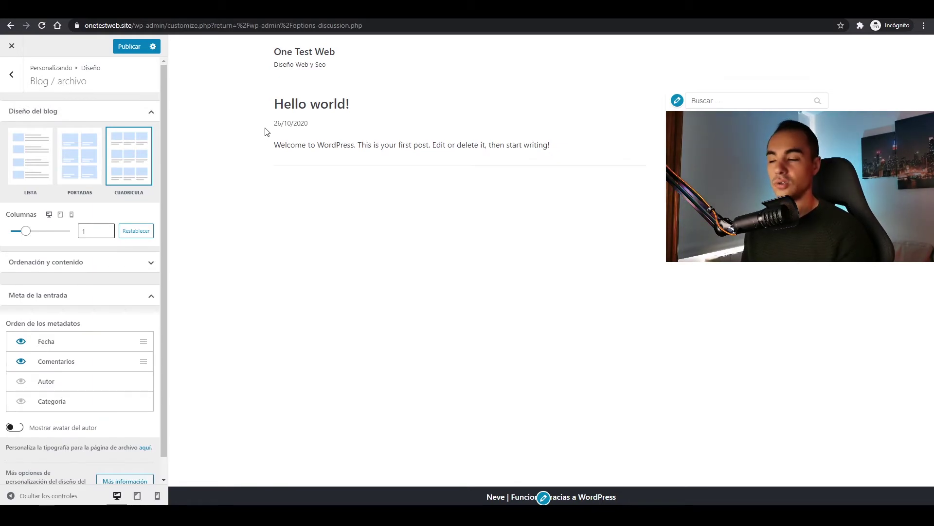
Hide the Fecha and Comentarios elements in the blog archive's post metadata.
click(20, 342)
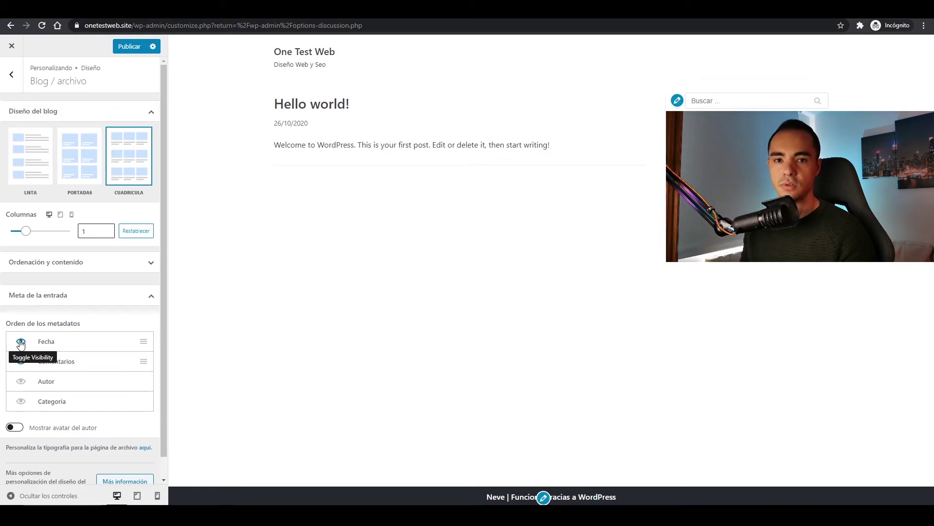
click(20, 342)
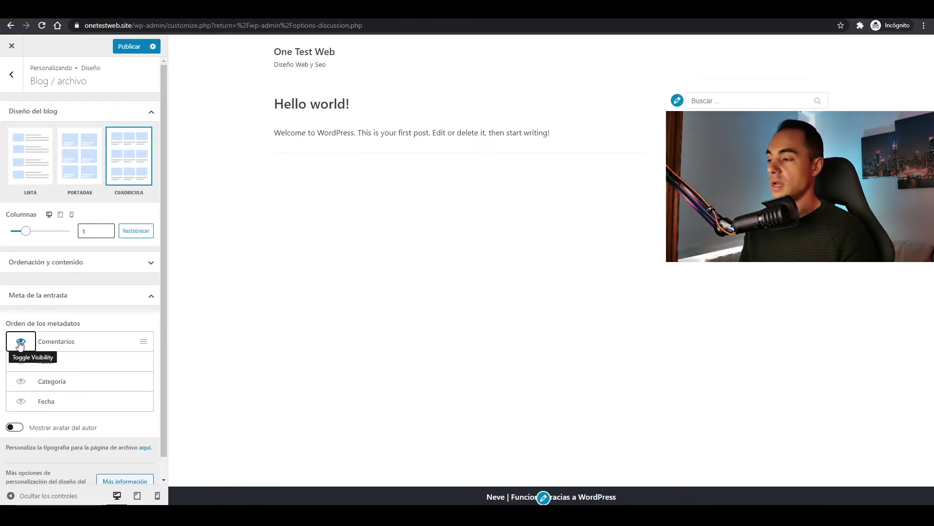
click(22, 343)
Hide the Comentarios and Etiquetas elements in the Entrada individual design and publish the customizer changes.
click(13, 75)
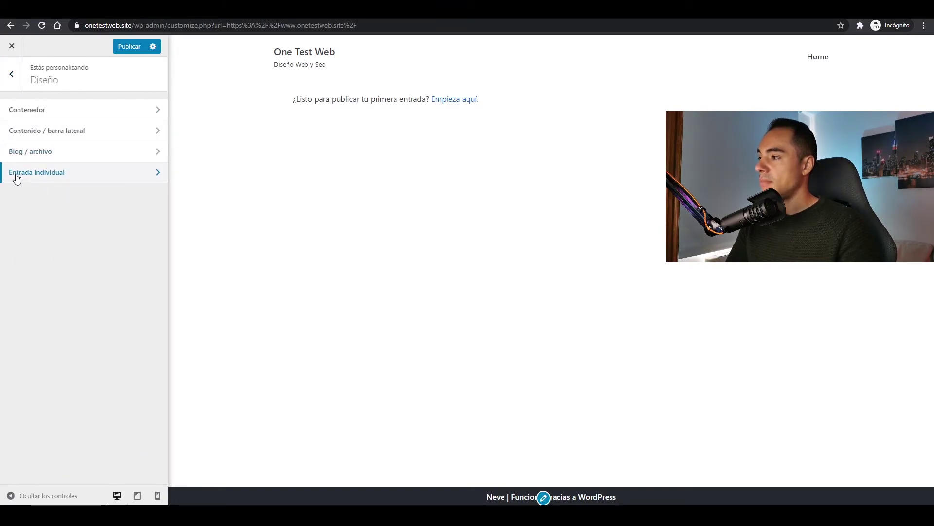
click(57, 175)
click(13, 207)
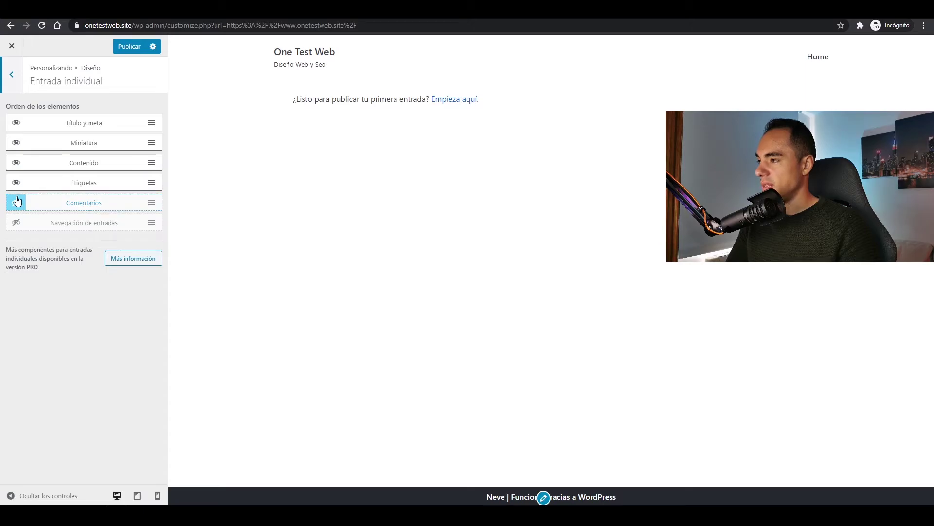
click(16, 185)
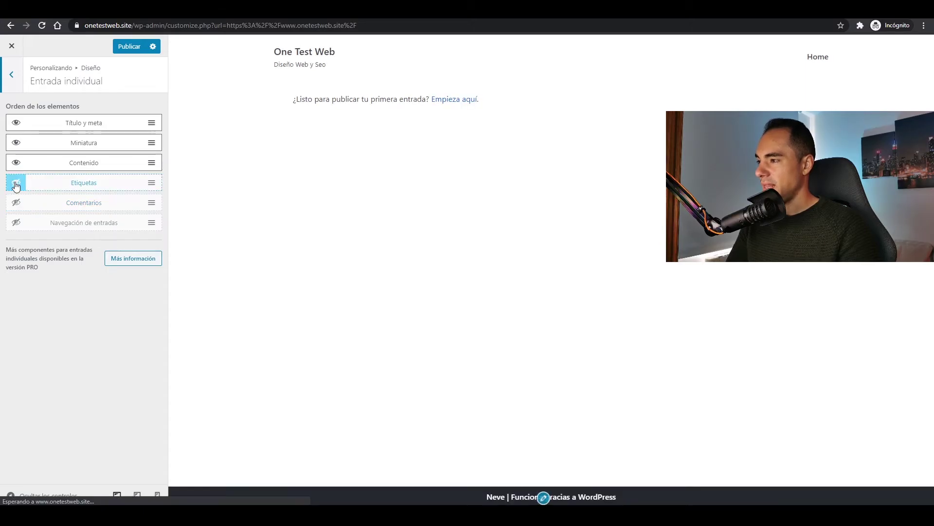
click(127, 47)
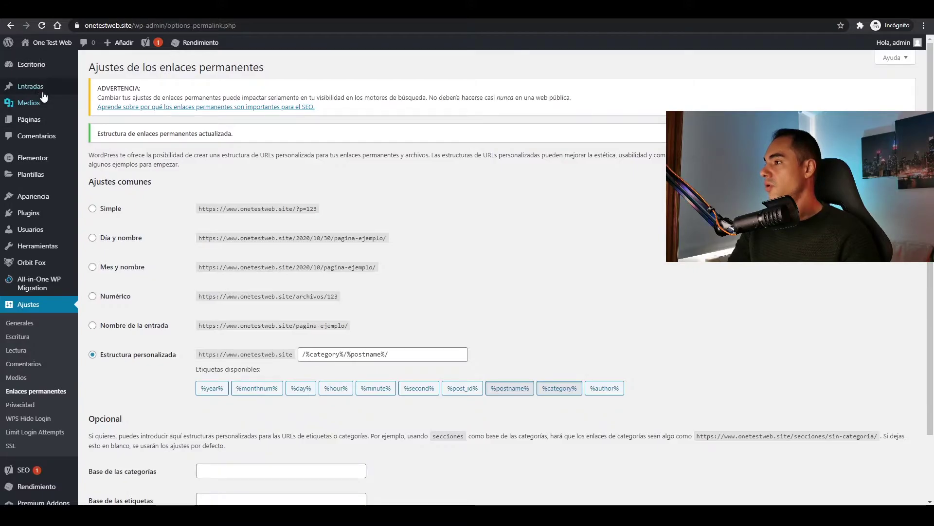
Return to the admin and open the list of all posts.
mouse_move(53, 88)
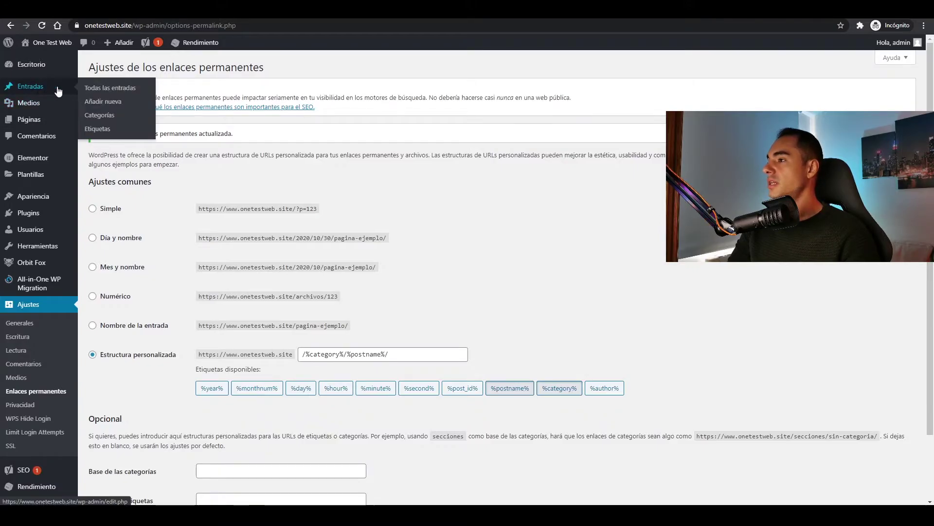
click(115, 89)
click(98, 139)
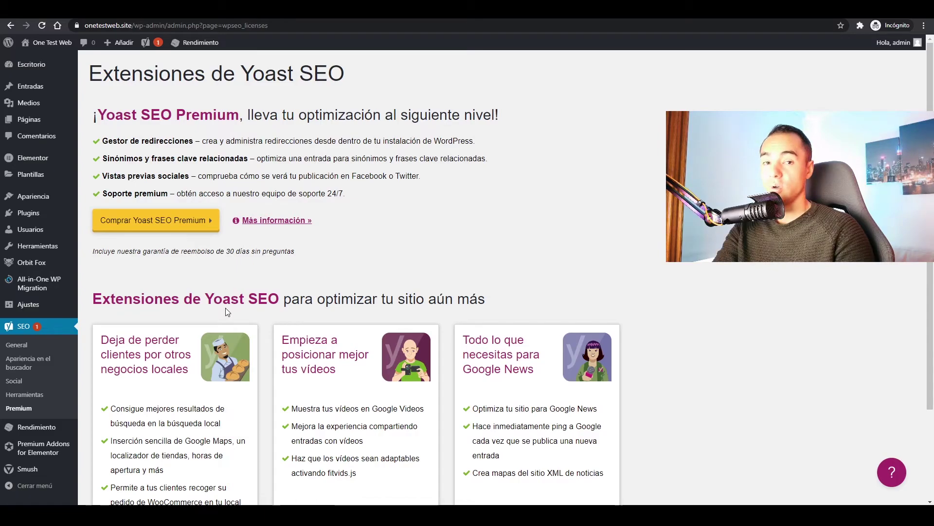
Enable resizing of original images in Smush with a maximum width and height of 2560 px, and update the settings.
mouse_move(28, 476)
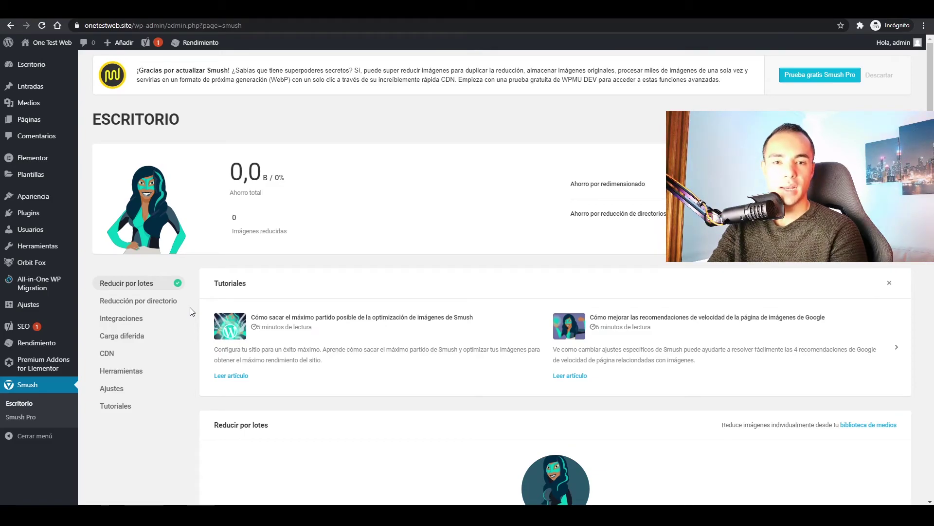
scroll(294, 390, down, 10)
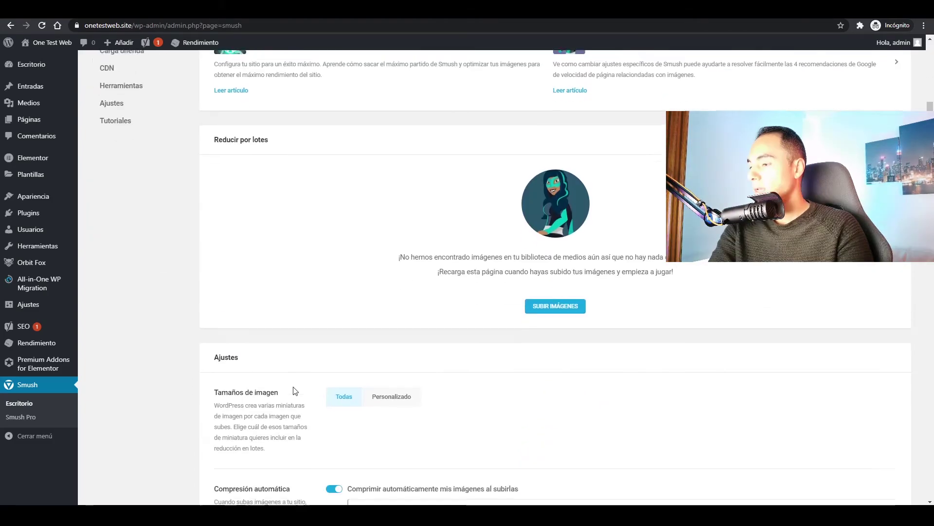
scroll(315, 393, down, 3)
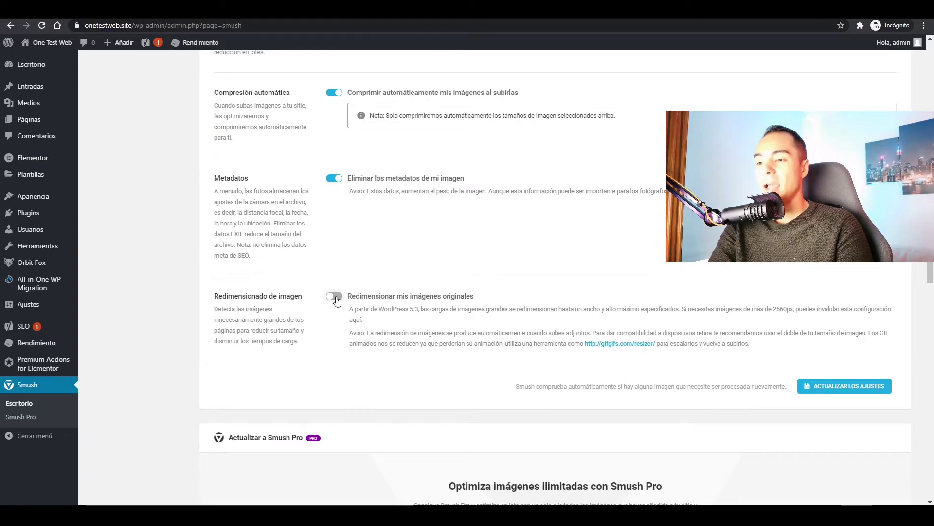
click(335, 296)
double_click(389, 366)
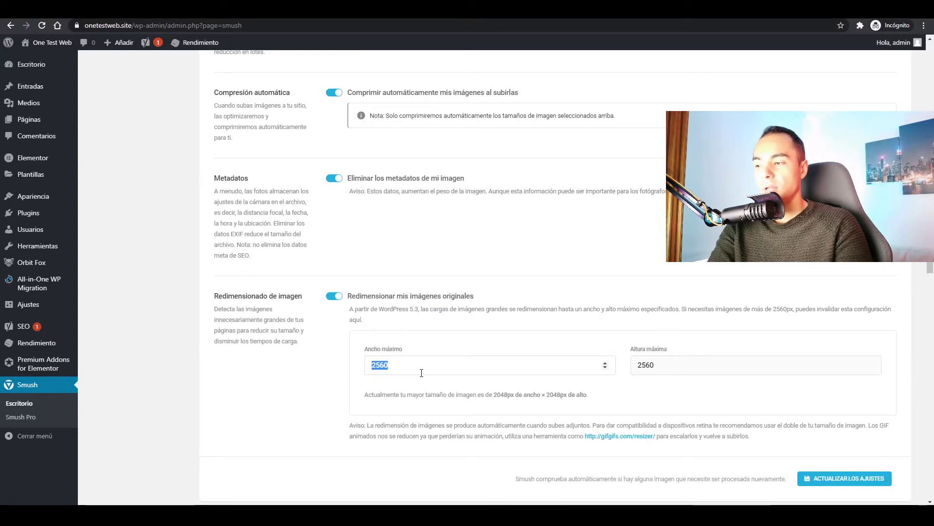
click(388, 366)
drag(388, 366, 368, 368)
key(Tab)
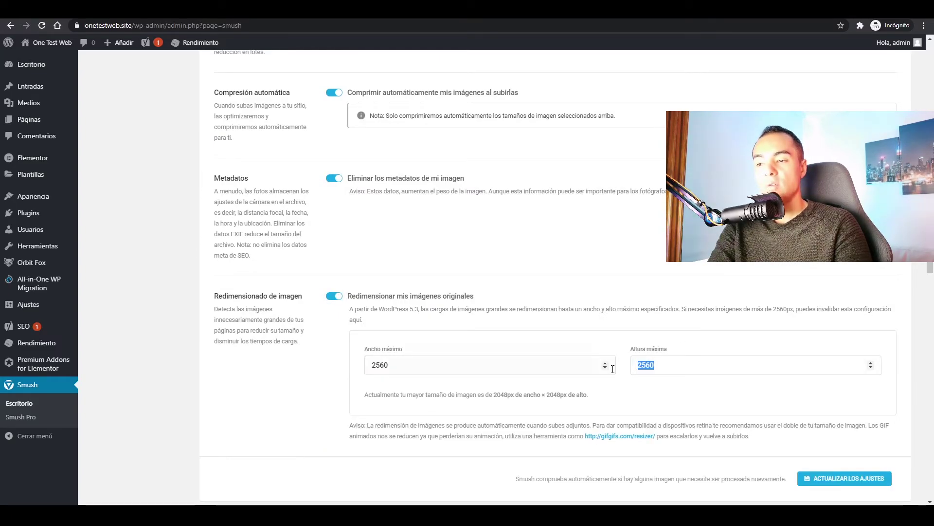
click(595, 342)
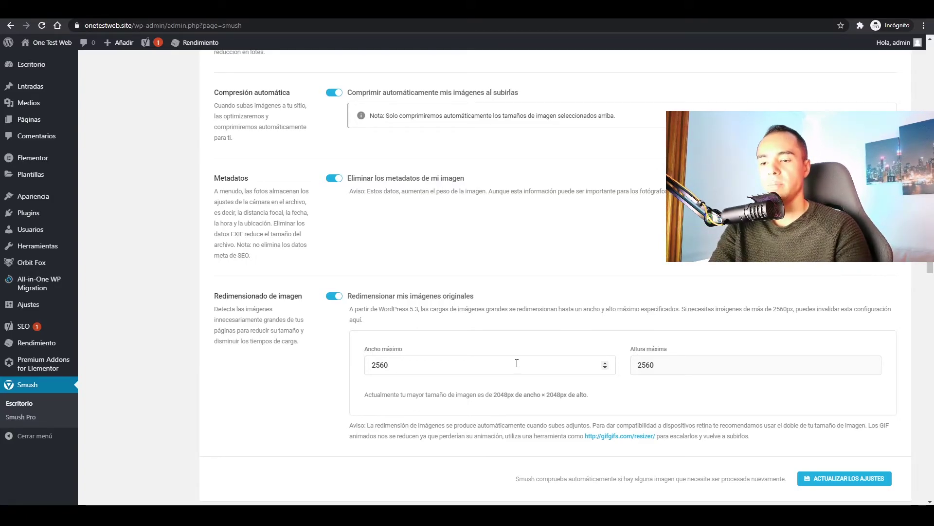
click(852, 480)
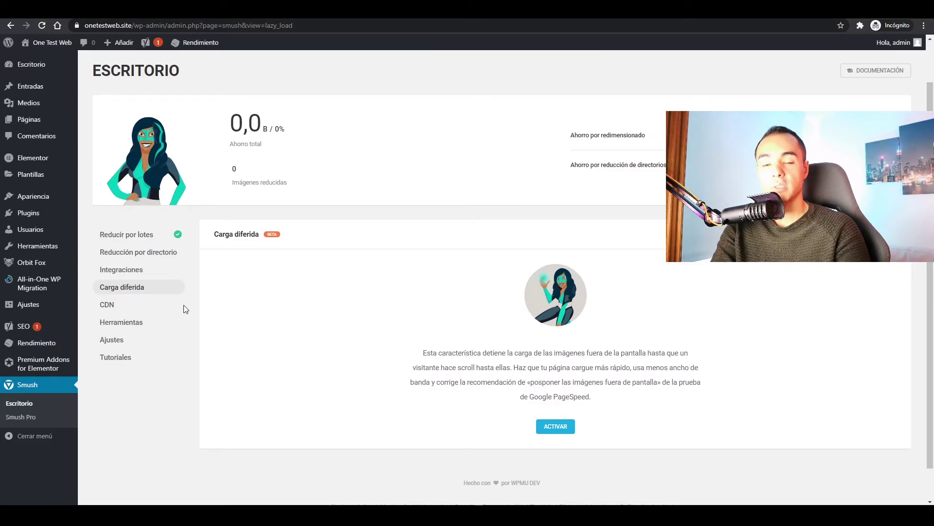
Activate Smush's lazy loading (Carga diferida) and update its settings.
click(557, 428)
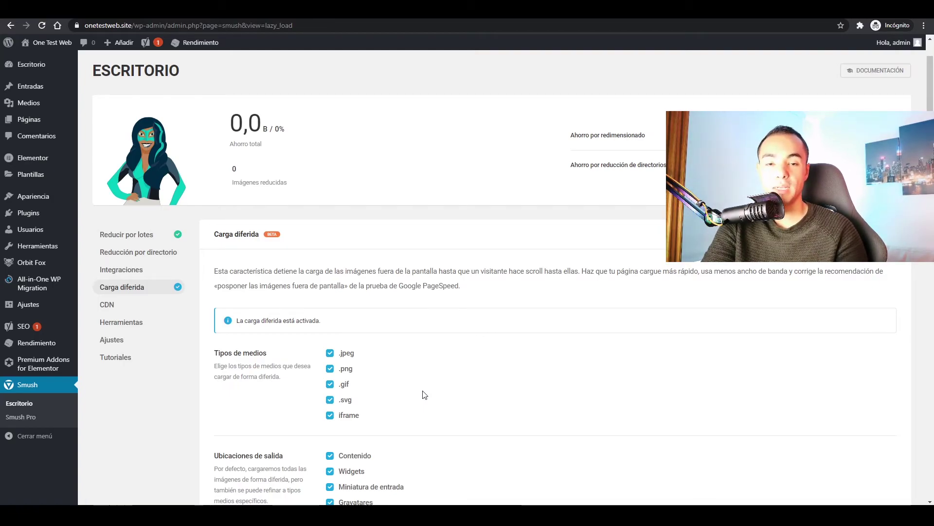
scroll(932, 80, up, 1)
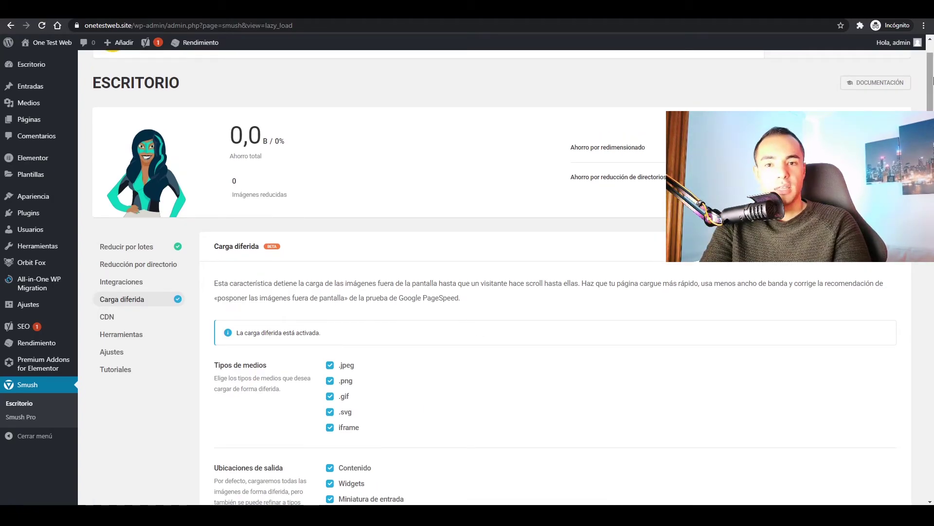
drag(932, 80, 932, 395)
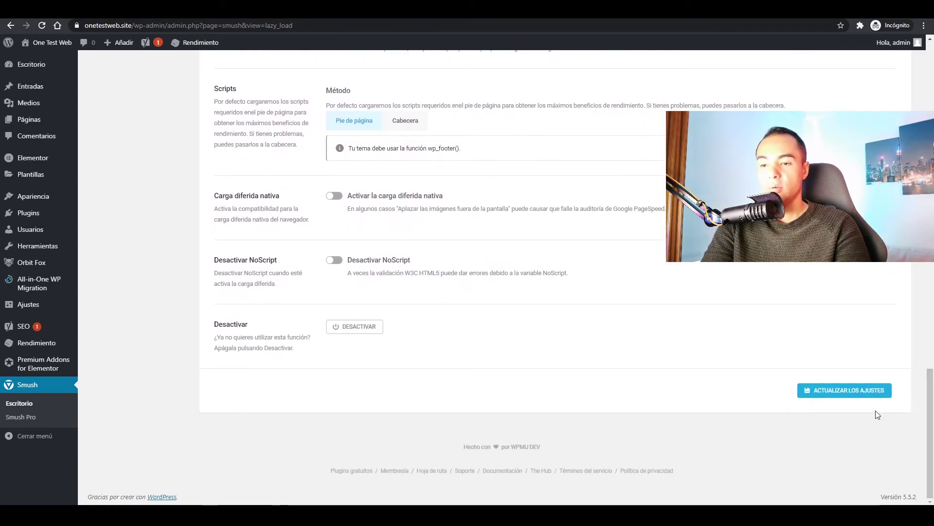
click(848, 395)
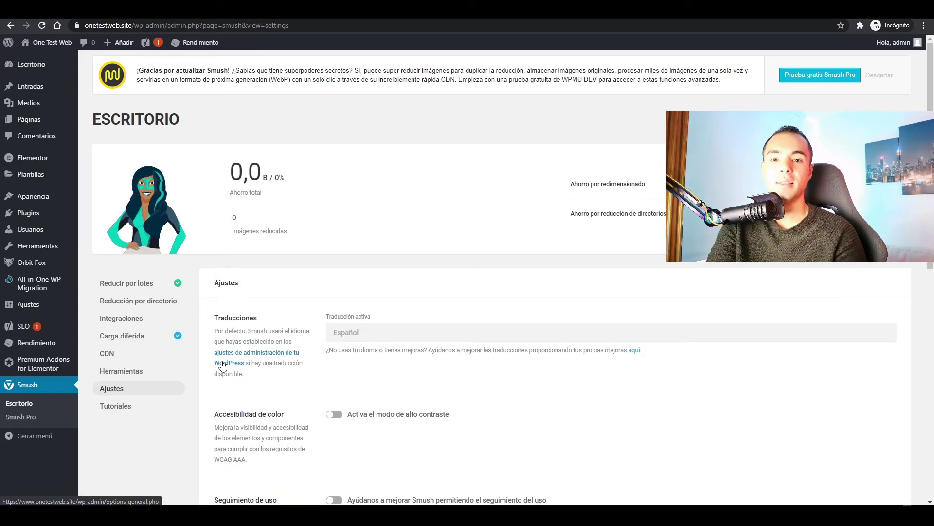
Open the W3 Total Cache dashboard and accept its terms of use and privacy policy.
mouse_move(37, 346)
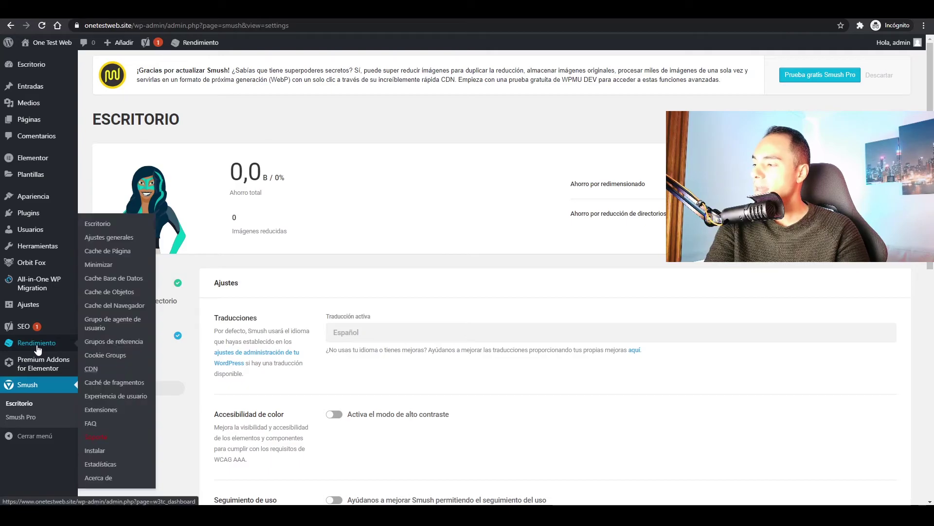
click(37, 344)
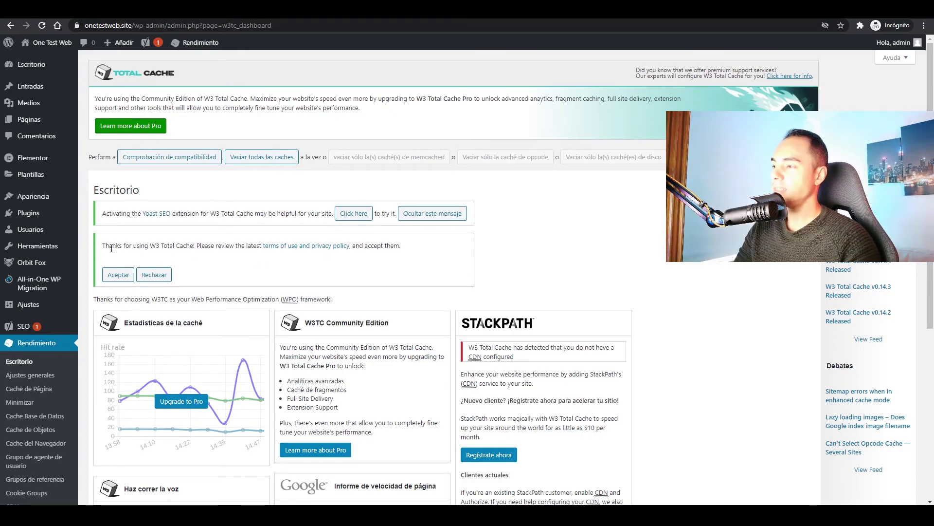
click(117, 275)
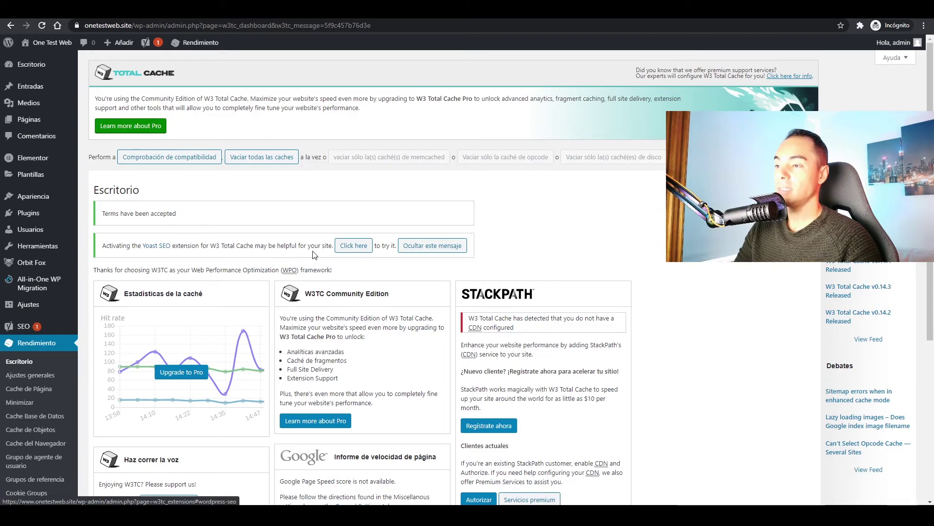
Activate W3 Total Cache's Yoast SEO extension and empty all caches.
click(357, 249)
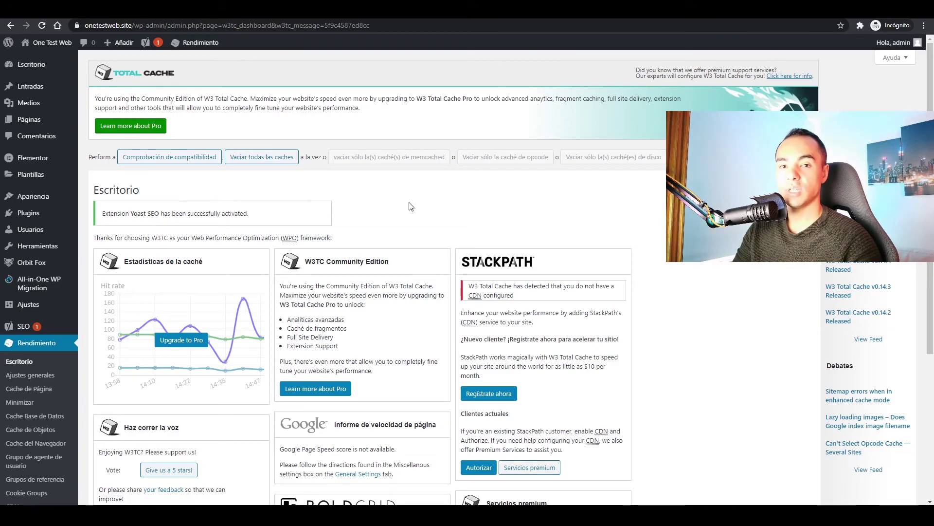
click(261, 163)
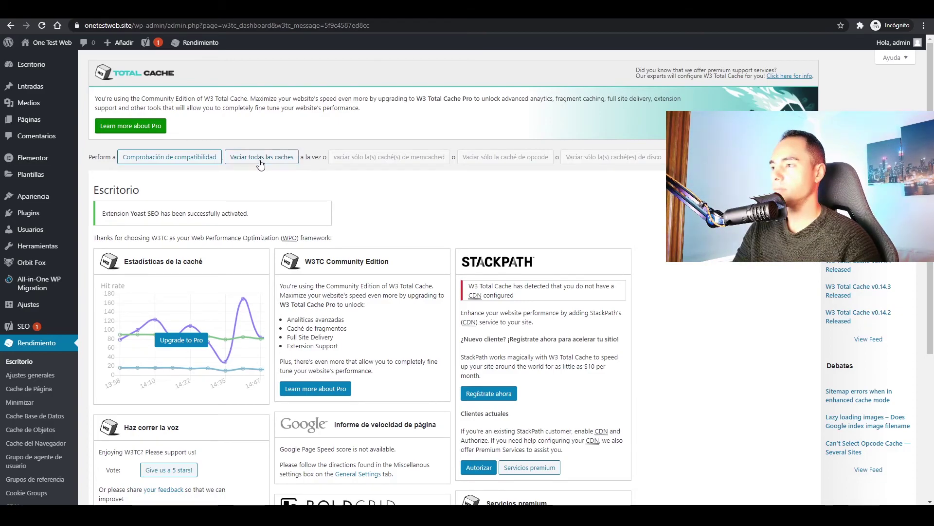
Create a backup of the site with All-in-One WP Migration and download the backup file.
mouse_move(24, 289)
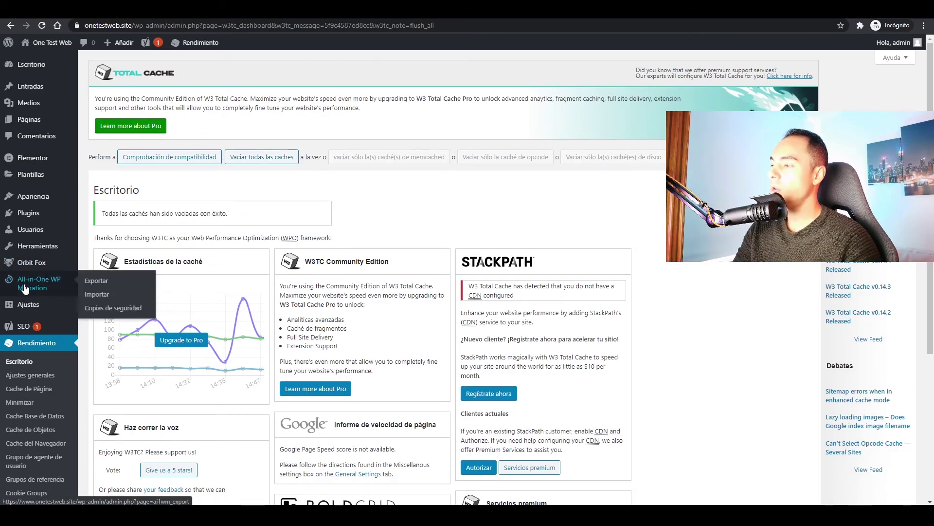
click(56, 289)
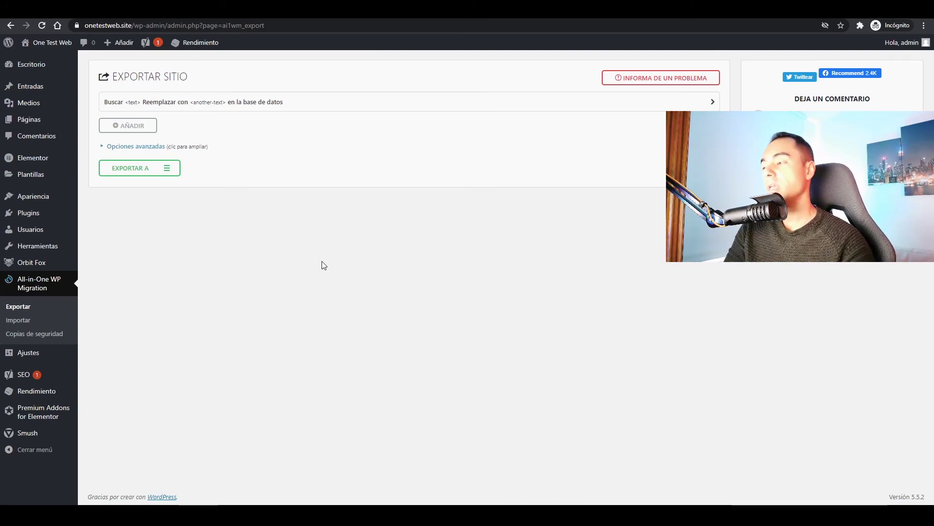
click(33, 336)
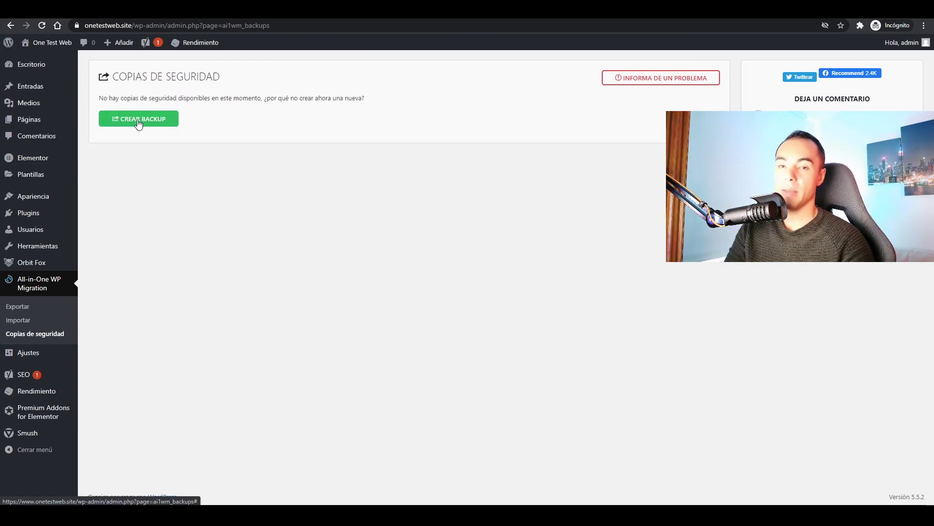
click(138, 119)
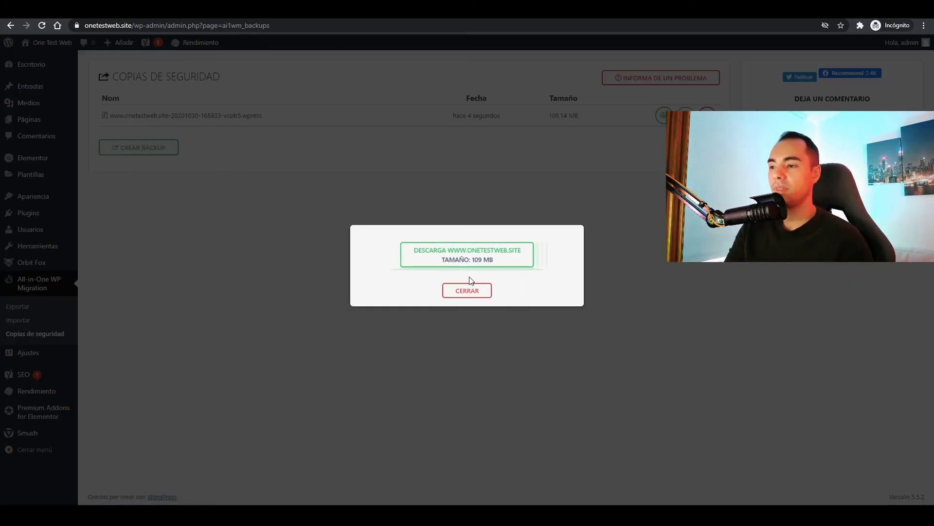
click(509, 262)
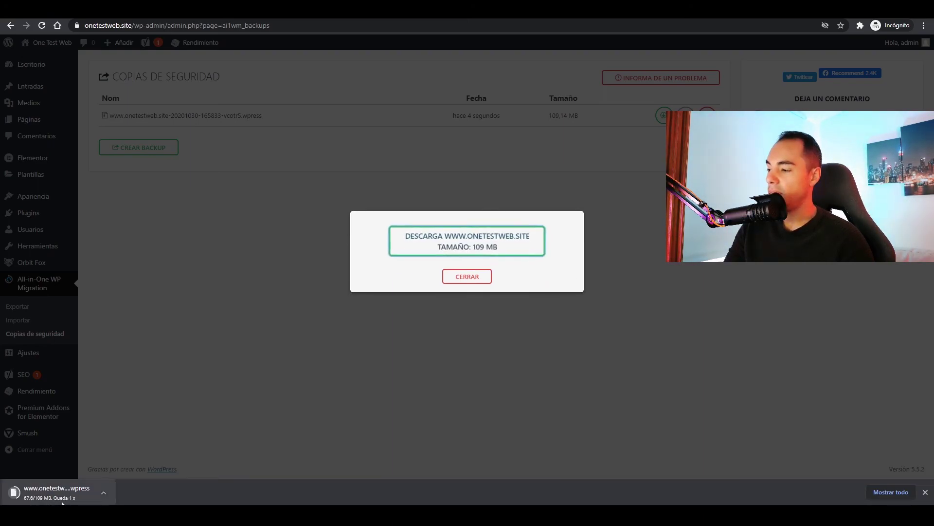